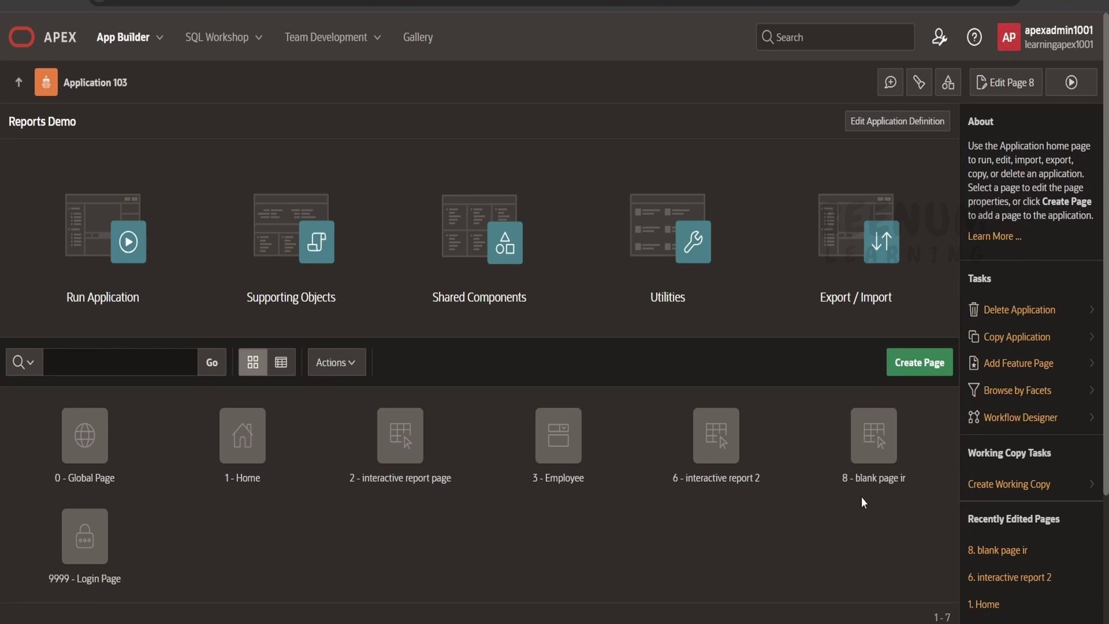
Start creating a new page in the application using the Interactive Grid component
{"action": "left_click", "coordinate": [917, 364]}
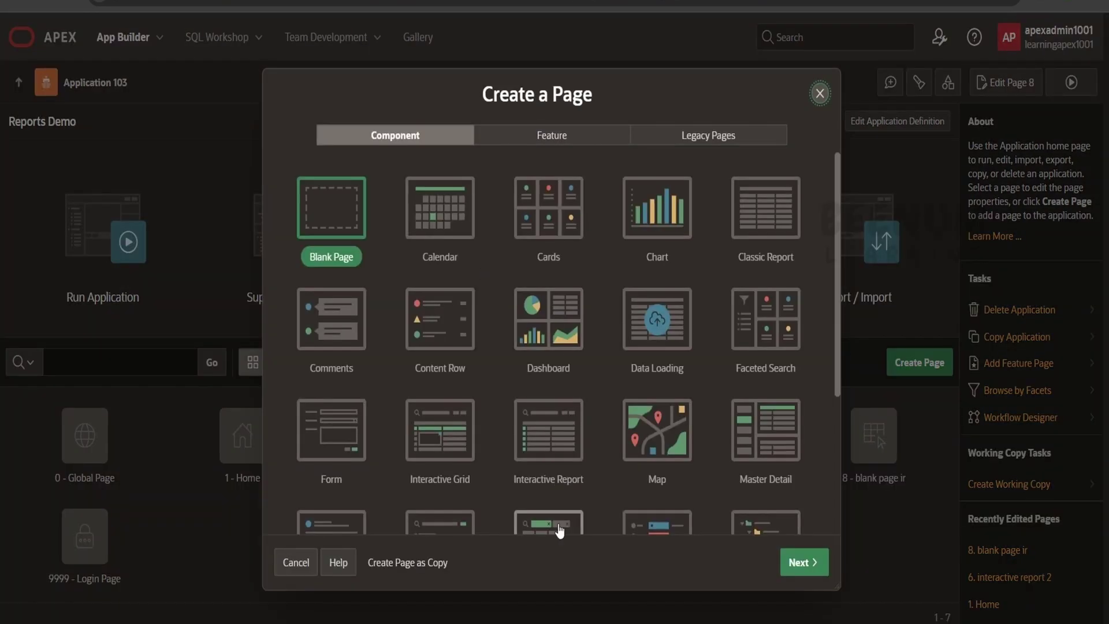
{"action": "scroll", "coordinate": [552, 328], "scroll_direction": "down", "scroll_amount": 3}
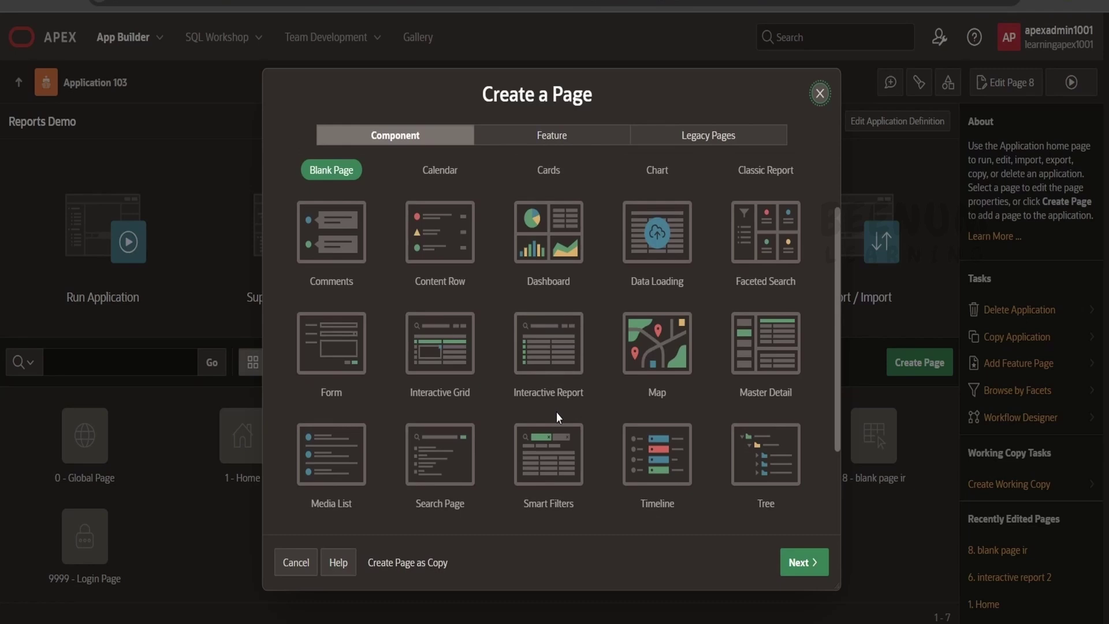
{"action": "scroll", "coordinate": [556, 411], "scroll_direction": "up", "scroll_amount": 1}
{"action": "left_click", "coordinate": [445, 402]}
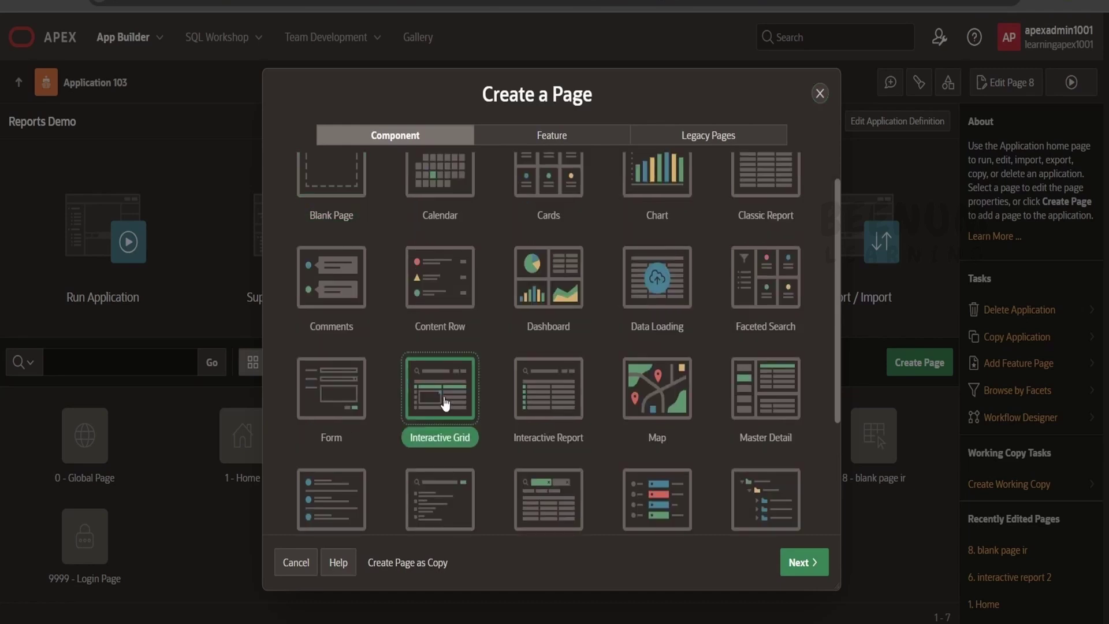
{"action": "left_click", "coordinate": [828, 558]}
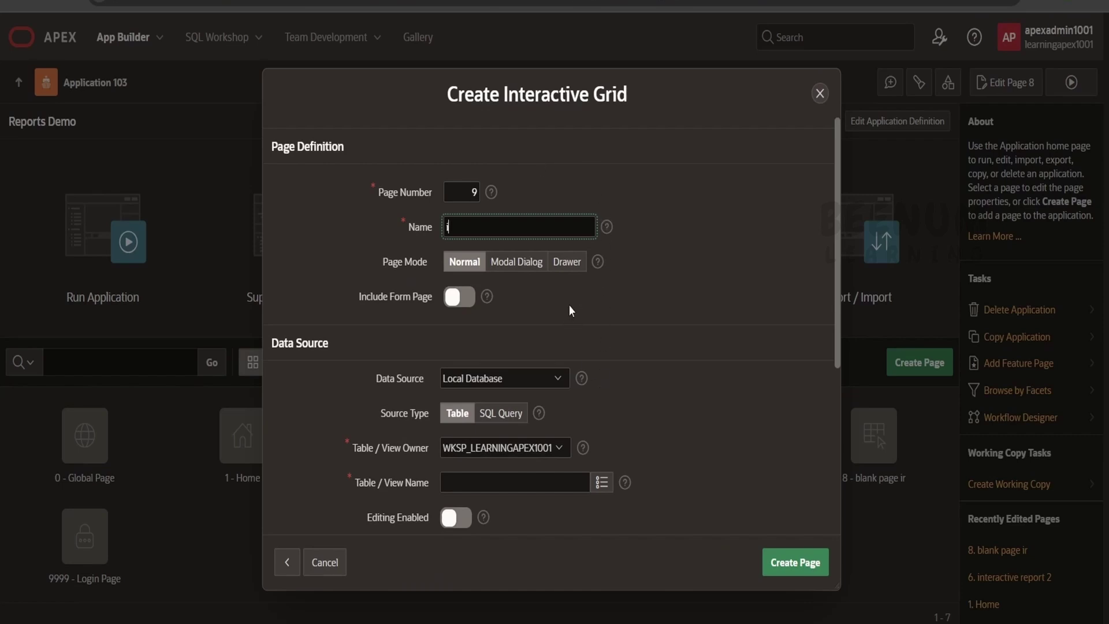
Name the page "interactive grid 1", leave the form page excluded, and enable editing for the grid
{"action": "type", "text": "interactive grid 1"}
{"action": "left_click", "coordinate": [462, 297]}
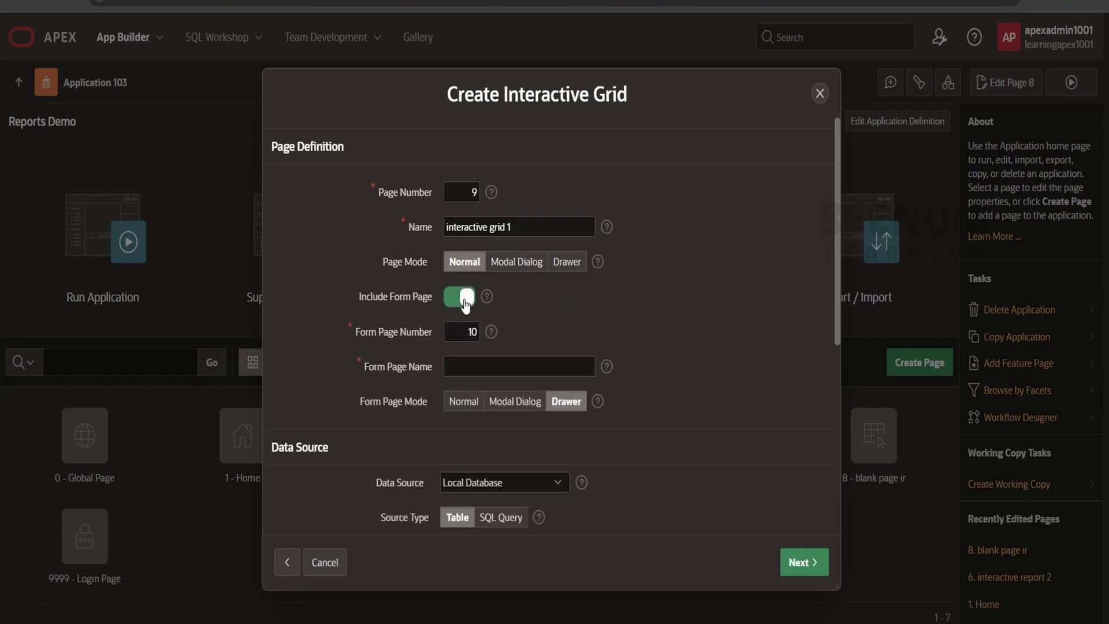
{"action": "left_click", "coordinate": [456, 298]}
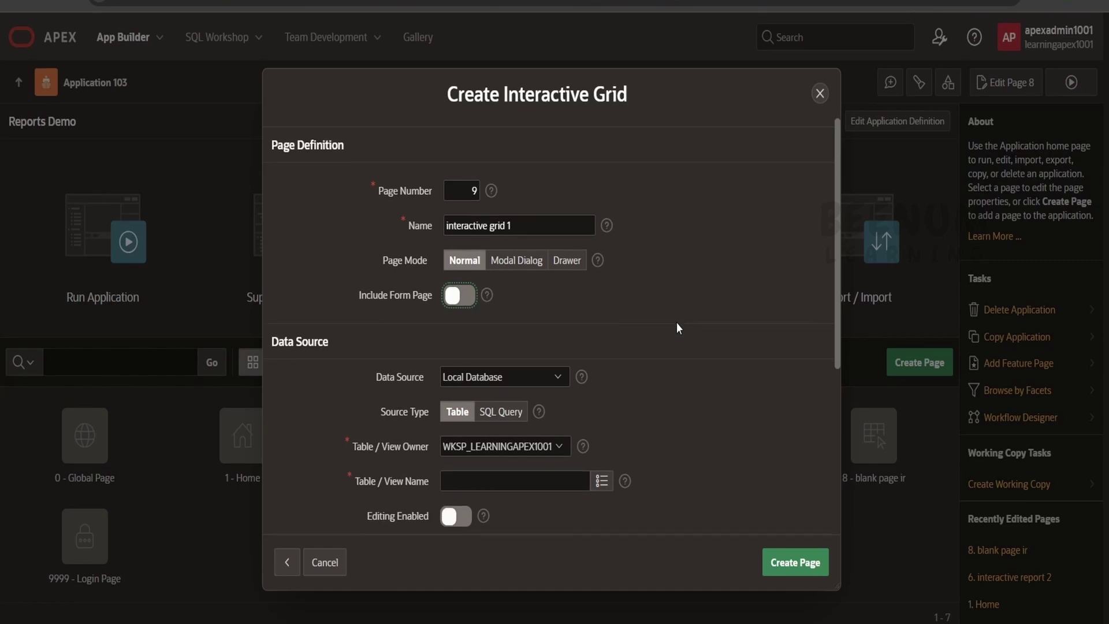
{"action": "scroll", "coordinate": [431, 436], "scroll_direction": "down", "scroll_amount": 2}
{"action": "left_click", "coordinate": [470, 439]}
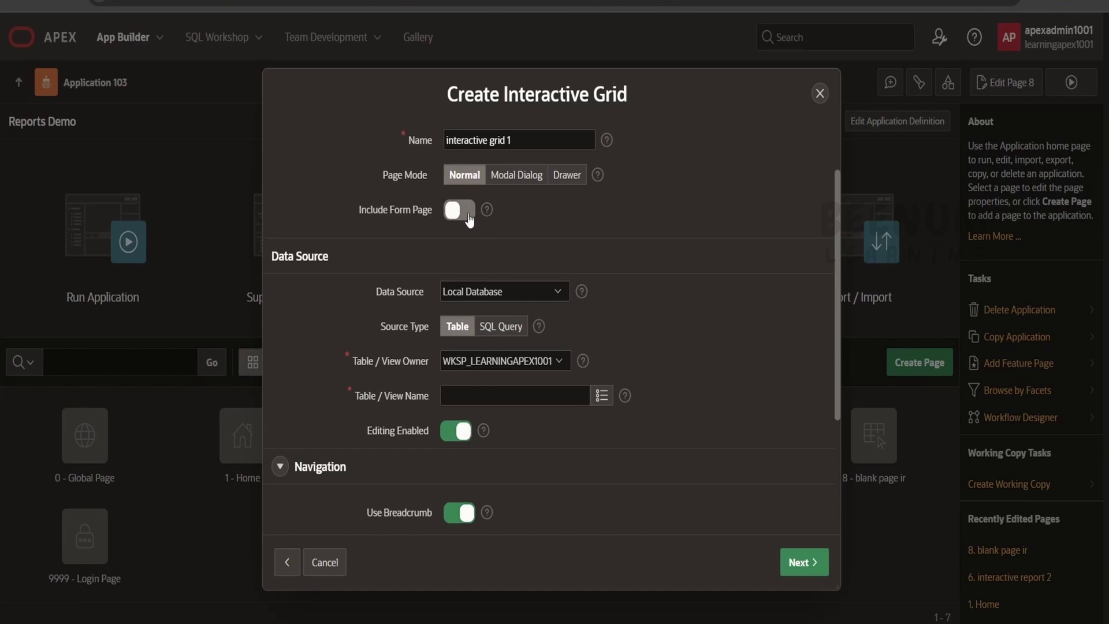
Create the grid page from the EMP table with EMPNO as primary key column 1, and run it
{"action": "left_click", "coordinate": [601, 395]}
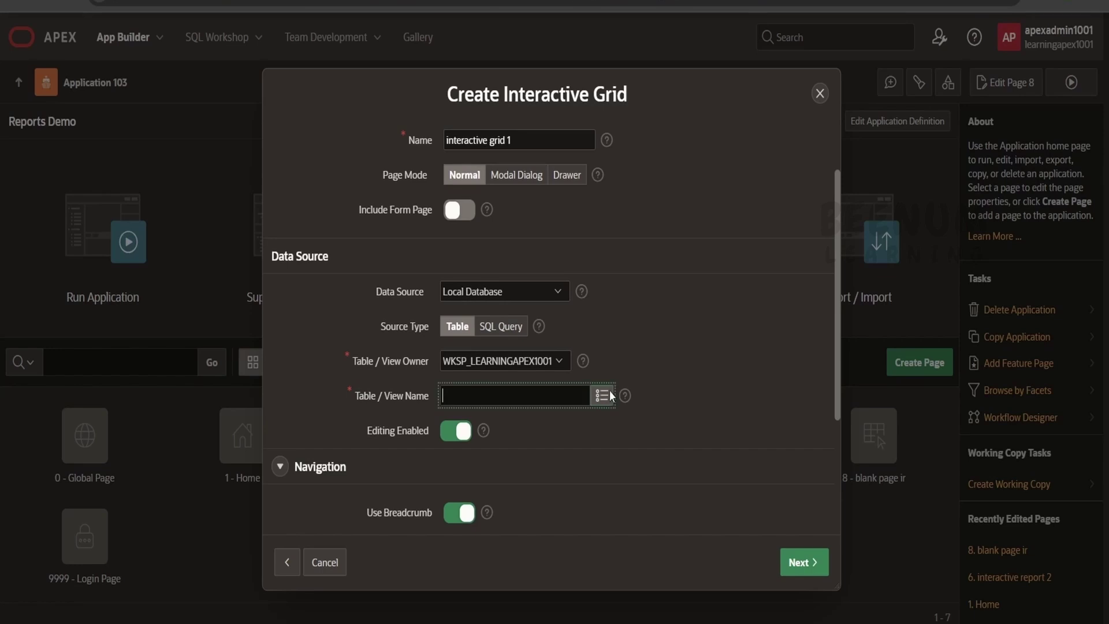
{"action": "left_click", "coordinate": [491, 321]}
{"action": "scroll", "coordinate": [646, 391], "scroll_direction": "down", "scroll_amount": 3}
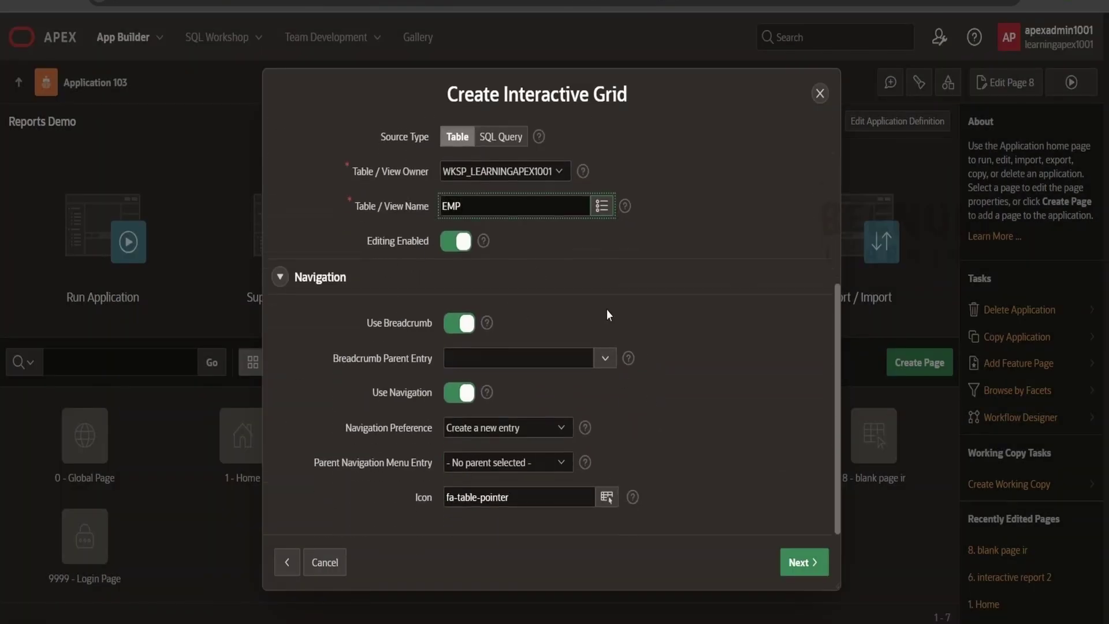
{"action": "left_click", "coordinate": [819, 563]}
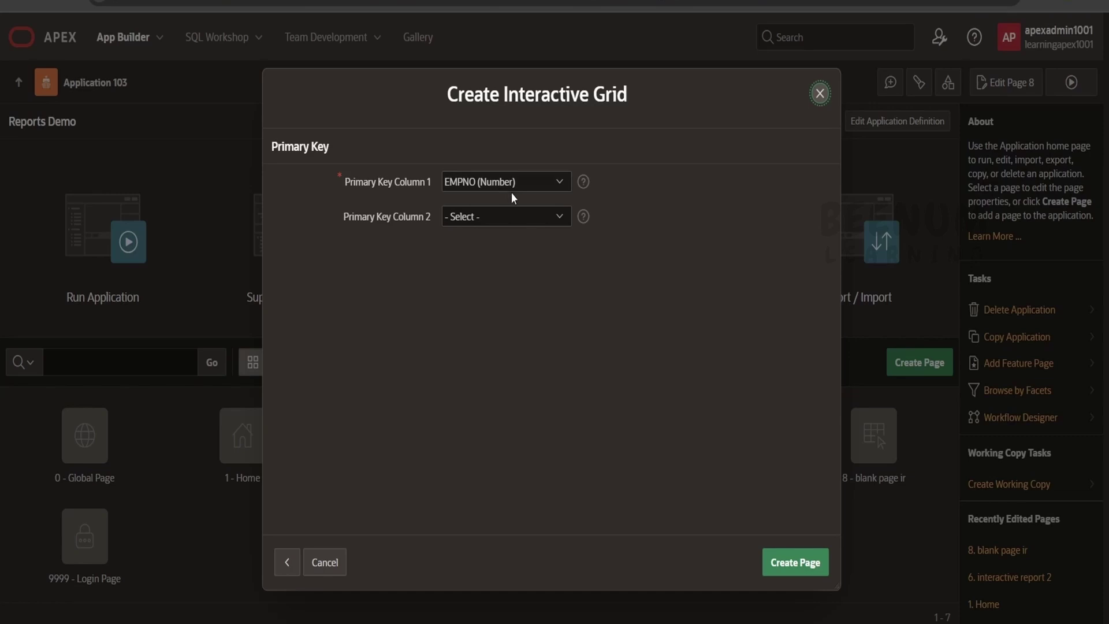
{"action": "left_click", "coordinate": [792, 563]}
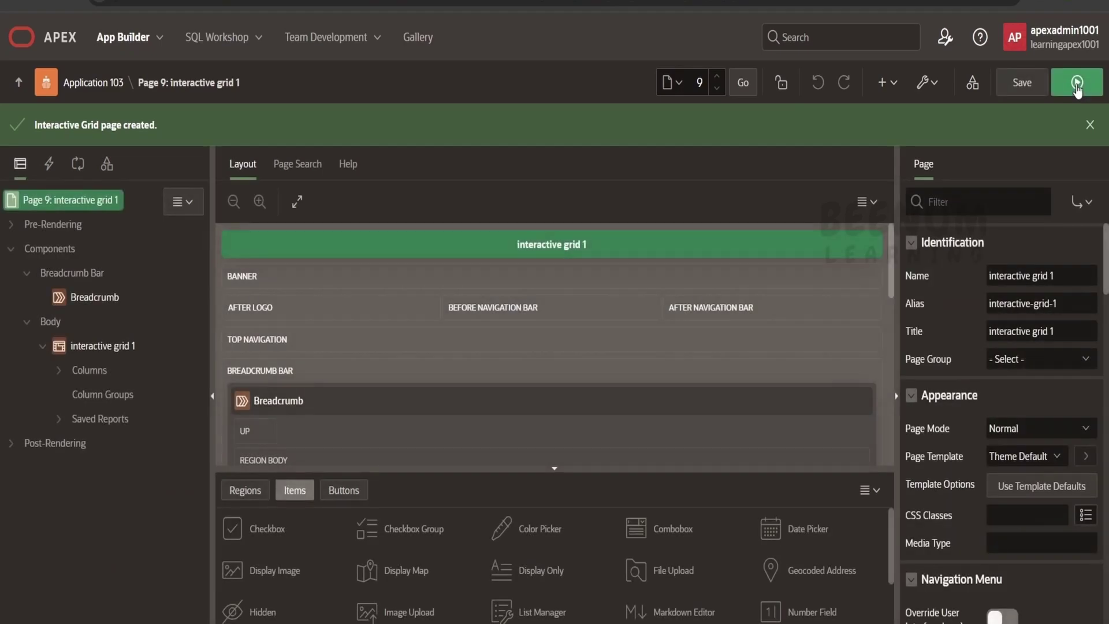
{"action": "left_click", "coordinate": [1077, 85]}
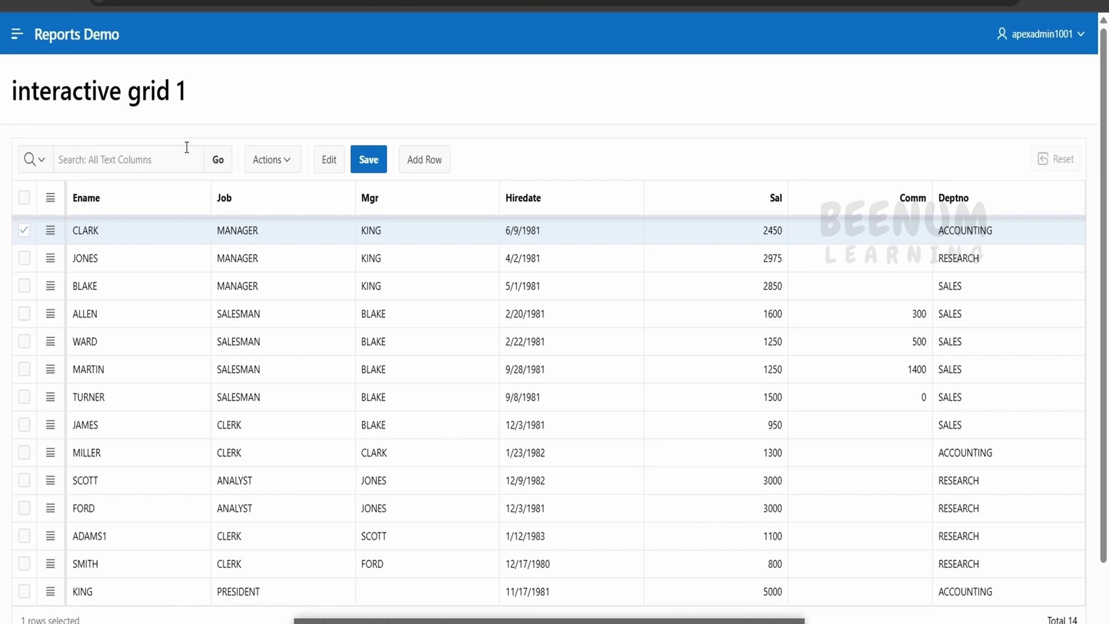
Check which columns the grid's search can be limited to
{"action": "left_click", "coordinate": [75, 164]}
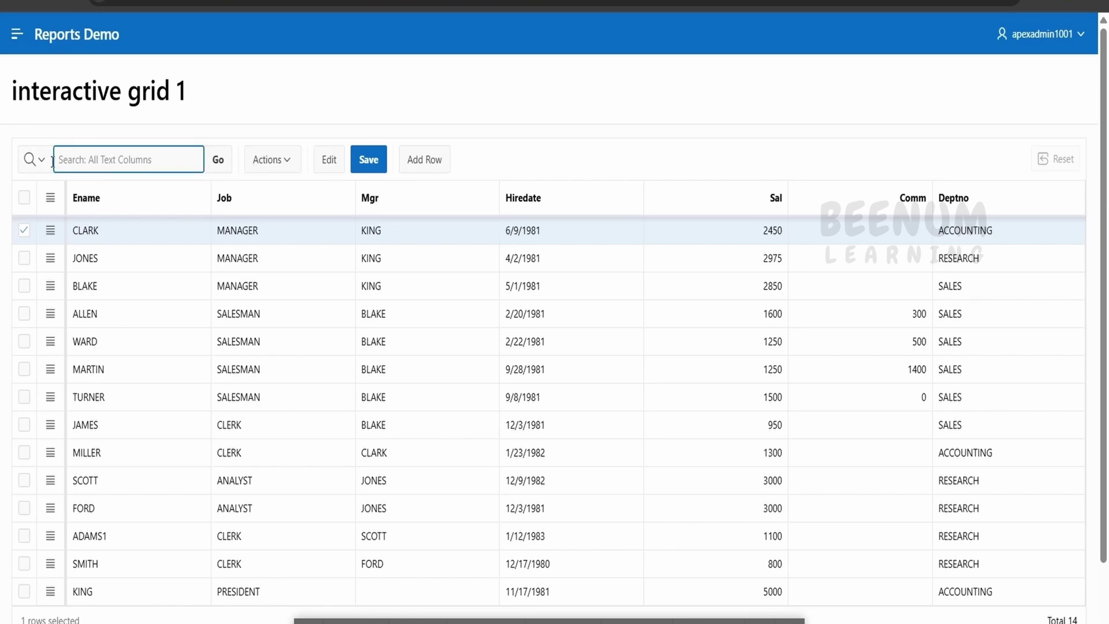
{"action": "left_click", "coordinate": [34, 161]}
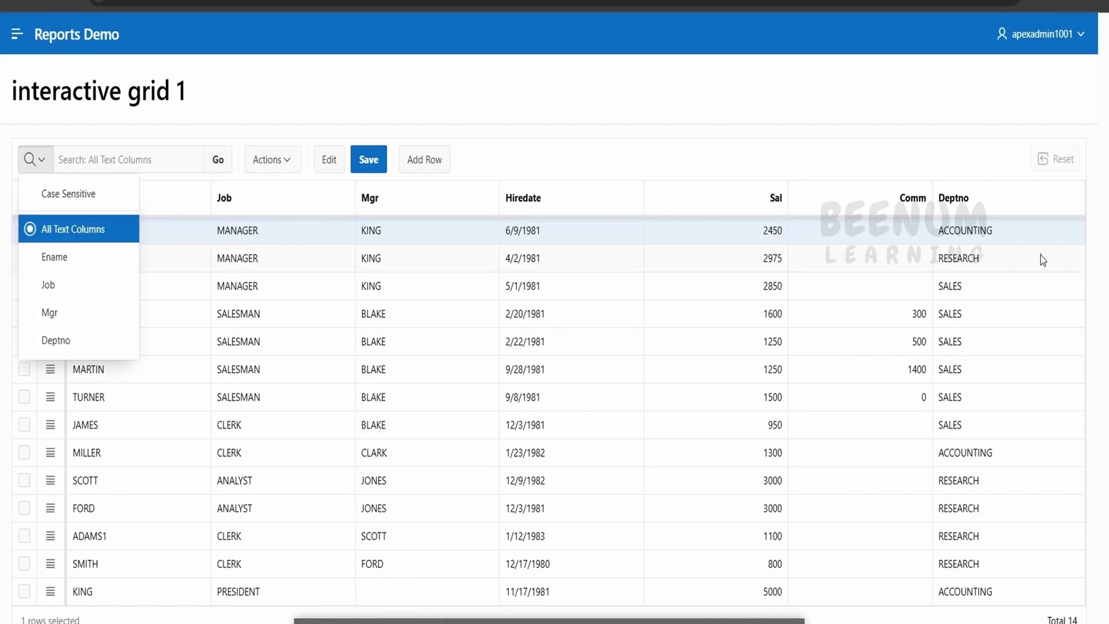
{"action": "left_click", "coordinate": [141, 162]}
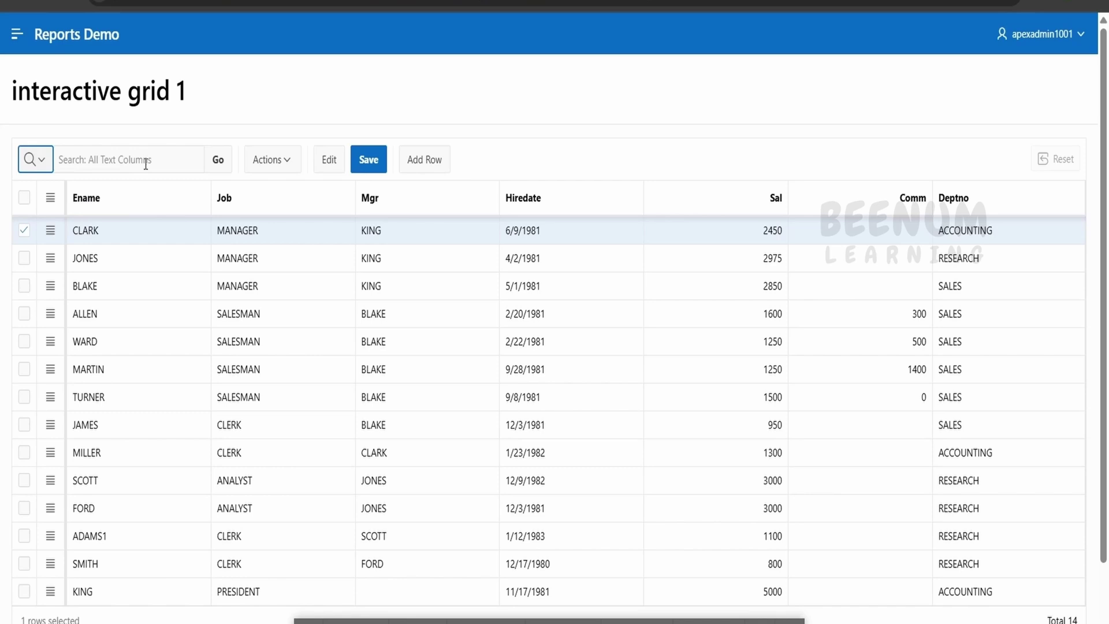
Review the grid's column display settings without changing them, and look at the available data options
{"action": "left_click", "coordinate": [278, 168]}
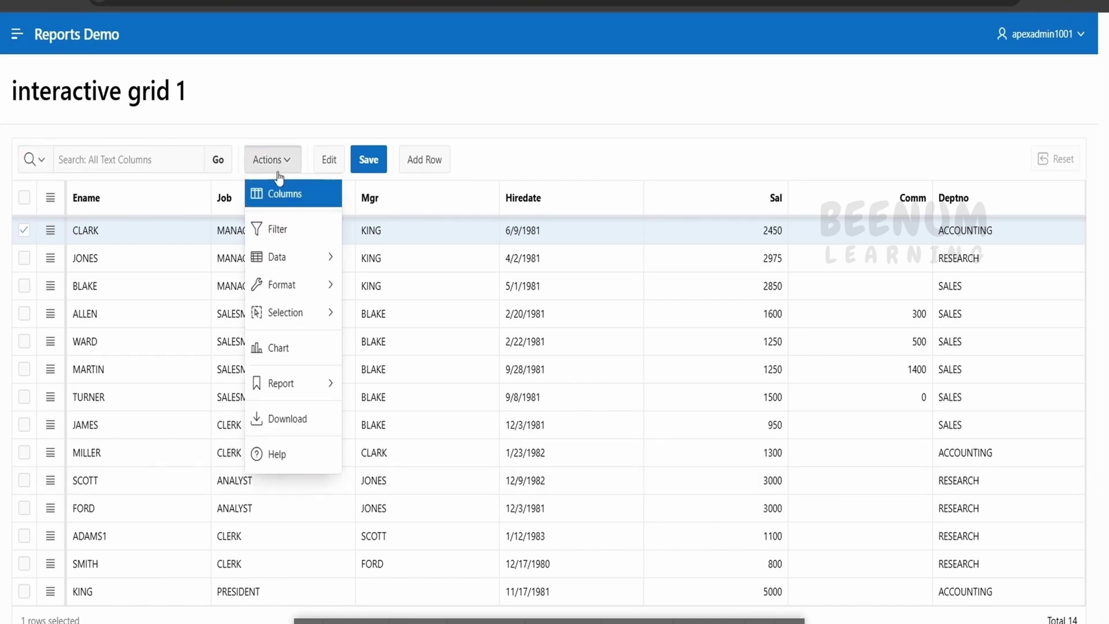
{"action": "left_click", "coordinate": [282, 197]}
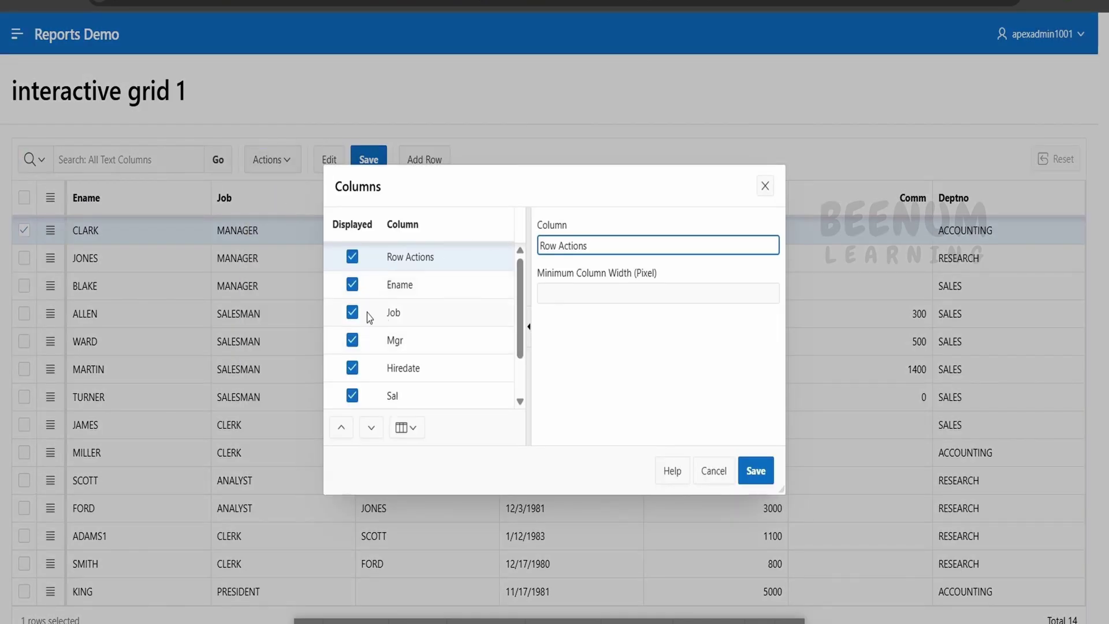
{"action": "scroll", "coordinate": [391, 363], "scroll_direction": "down", "scroll_amount": 2}
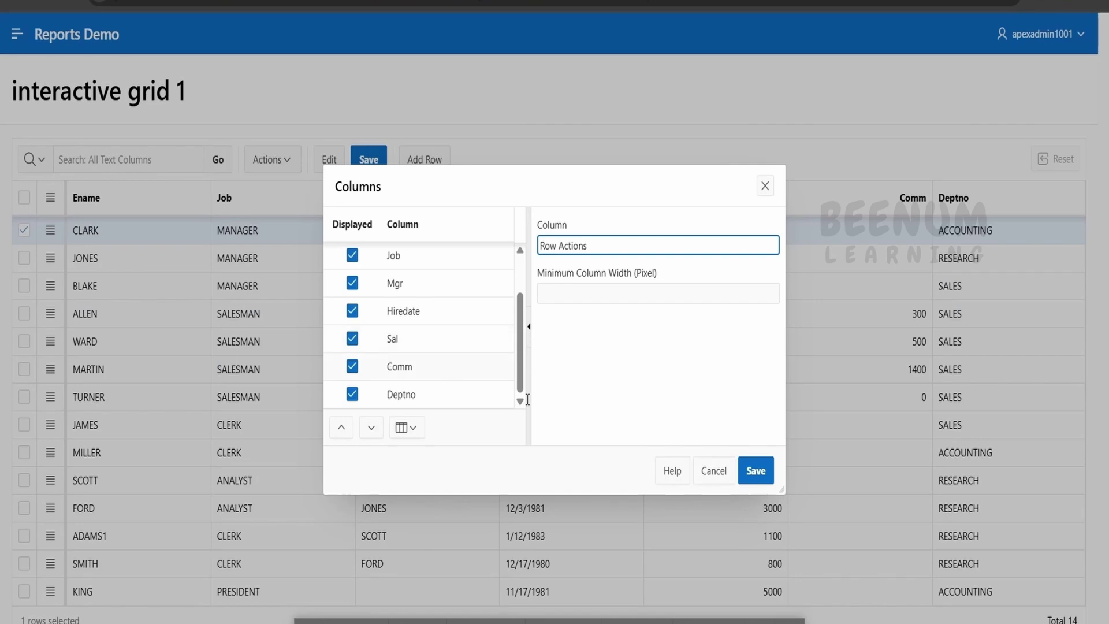
{"action": "left_click", "coordinate": [713, 470]}
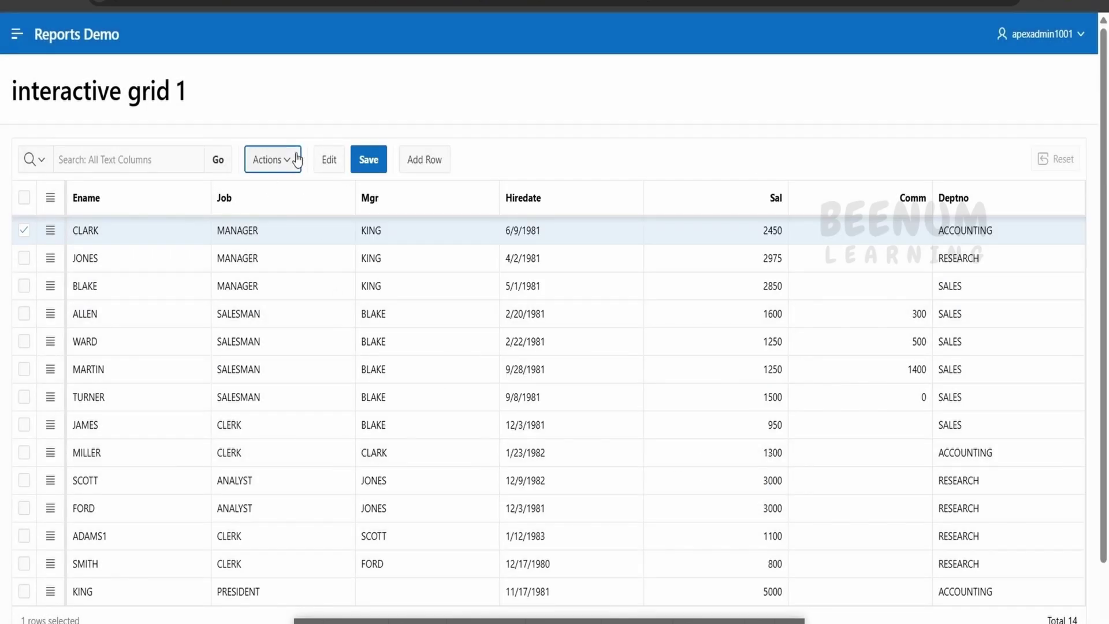
{"action": "left_click", "coordinate": [297, 159]}
{"action": "mouse_move", "coordinate": [299, 262]}
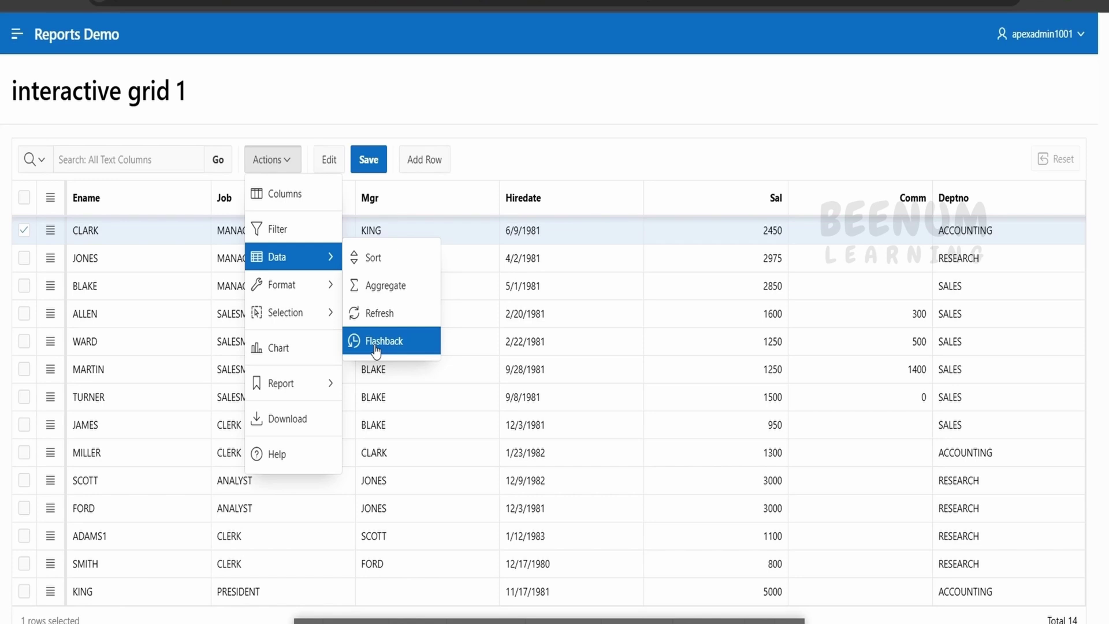
Set the manager in the first employee row to the clerk from the Accounting department, and save the grid
{"action": "left_click", "coordinate": [75, 230]}
{"action": "left_click", "coordinate": [386, 231]}
{"action": "left_click", "coordinate": [388, 235]}
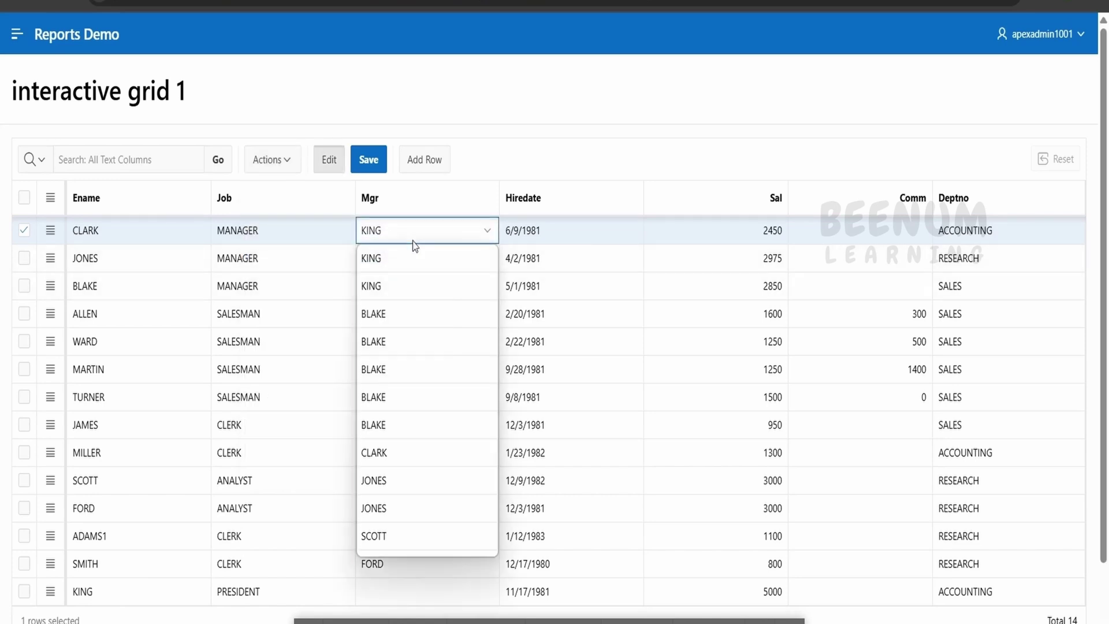
{"action": "left_click", "coordinate": [391, 465]}
{"action": "left_click", "coordinate": [378, 159]}
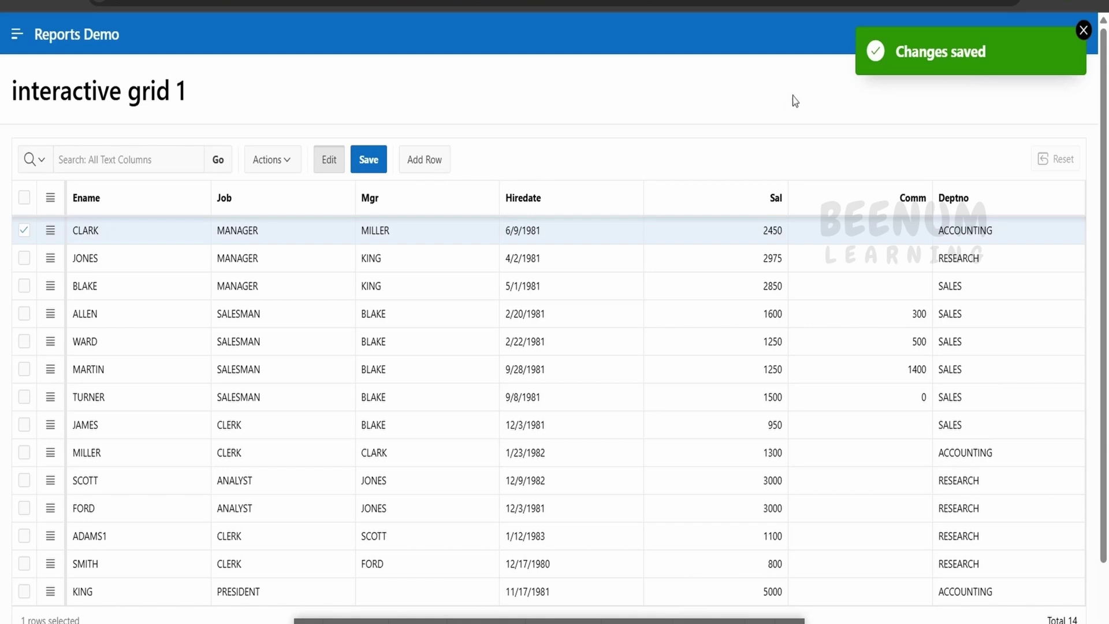
View the grid data as of 5 minutes ago with Flashback, and remove the flashback to return to current data
{"action": "left_click", "coordinate": [285, 163]}
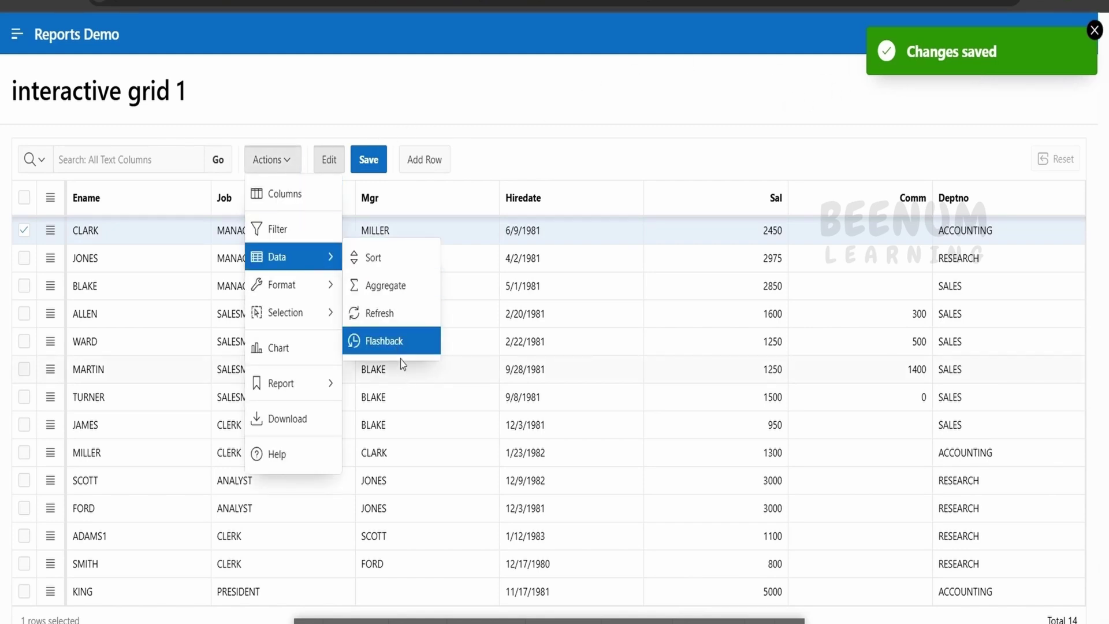
{"action": "left_click", "coordinate": [399, 342]}
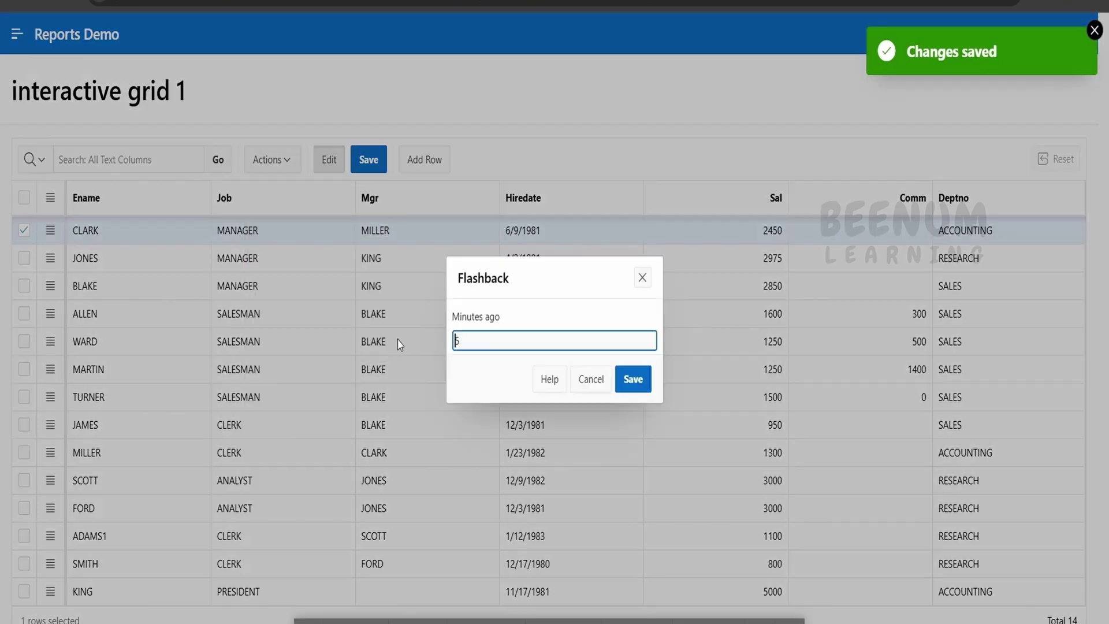
{"action": "left_click", "coordinate": [644, 381]}
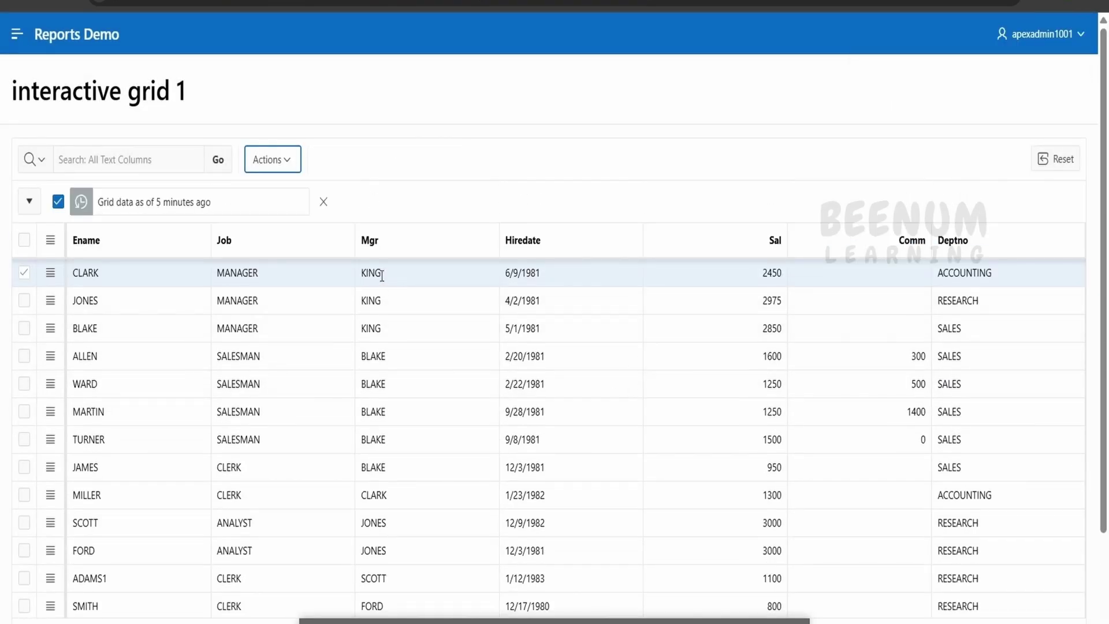
{"action": "left_click", "coordinate": [324, 204]}
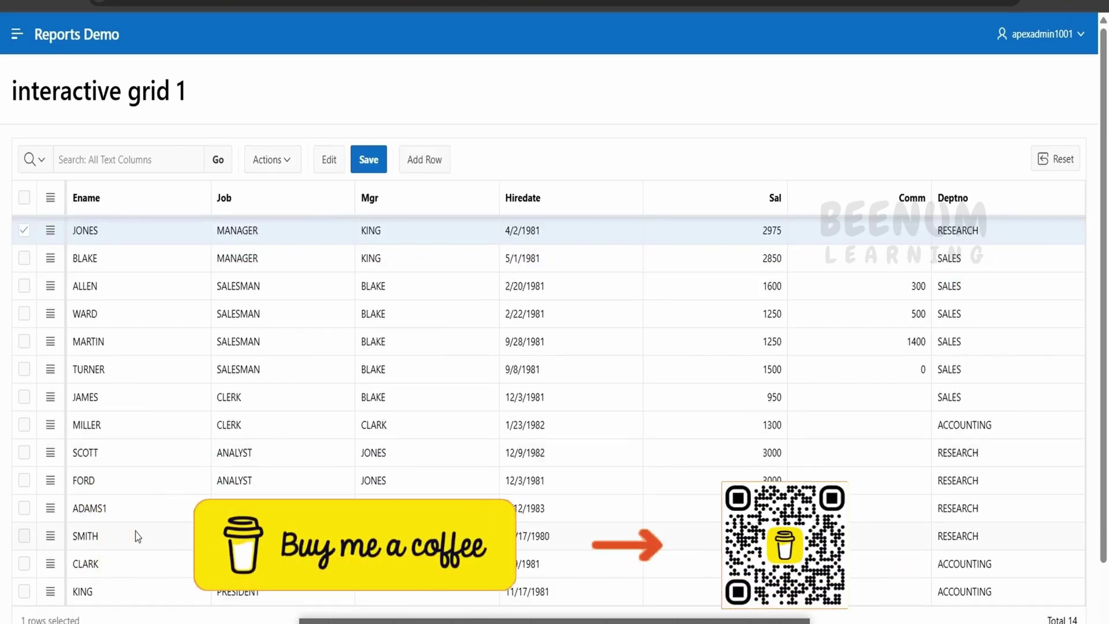
{"action": "left_click", "coordinate": [427, 573]}
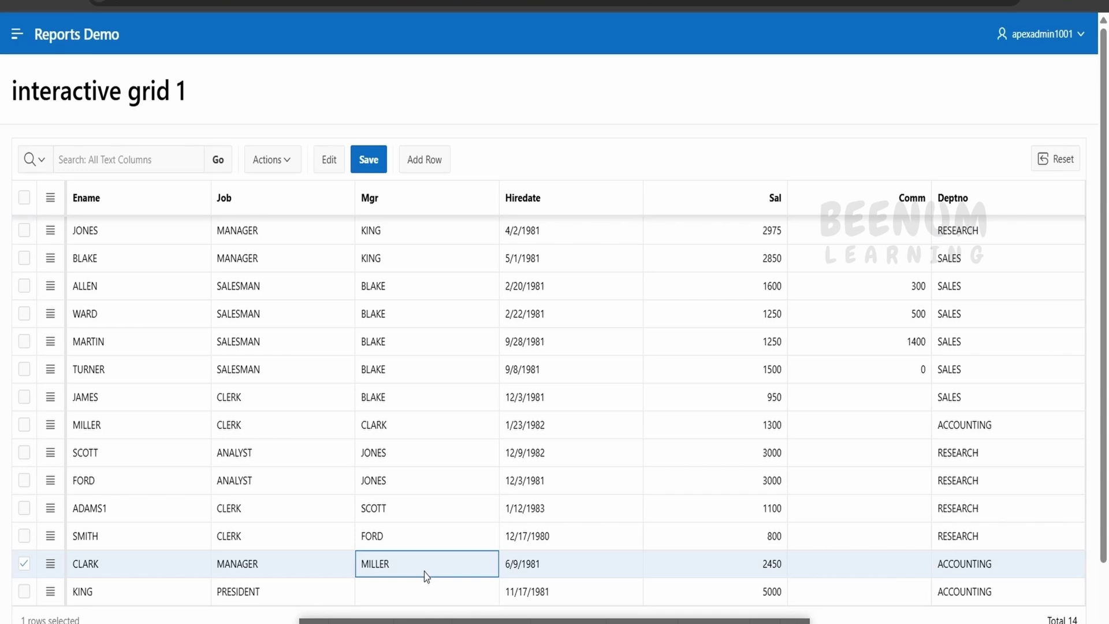
Look through the grid's data, format and report options
{"action": "left_click", "coordinate": [273, 166]}
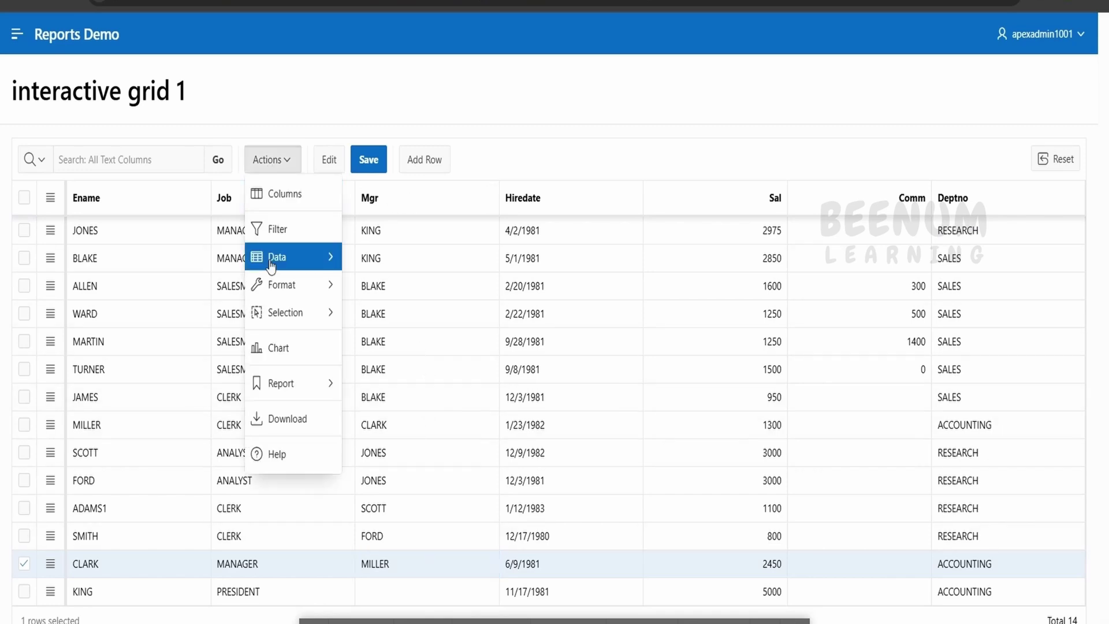
{"action": "left_click", "coordinate": [304, 285]}
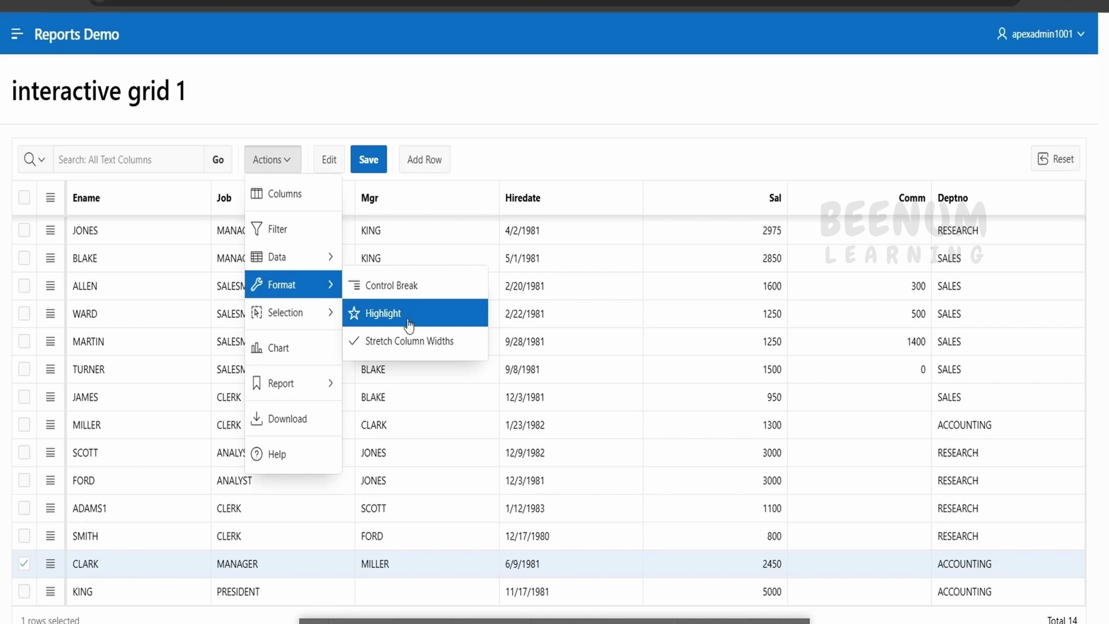
{"action": "left_click", "coordinate": [306, 382]}
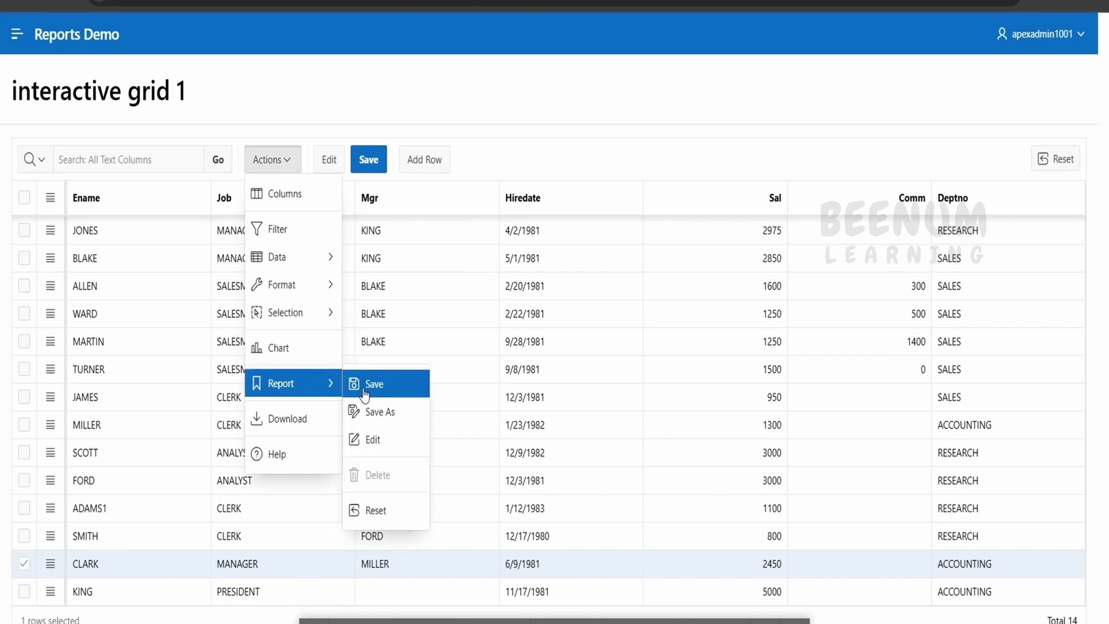
Switch the grid to edit mode and activate the Job cell in the second row
{"action": "left_click", "coordinate": [332, 163]}
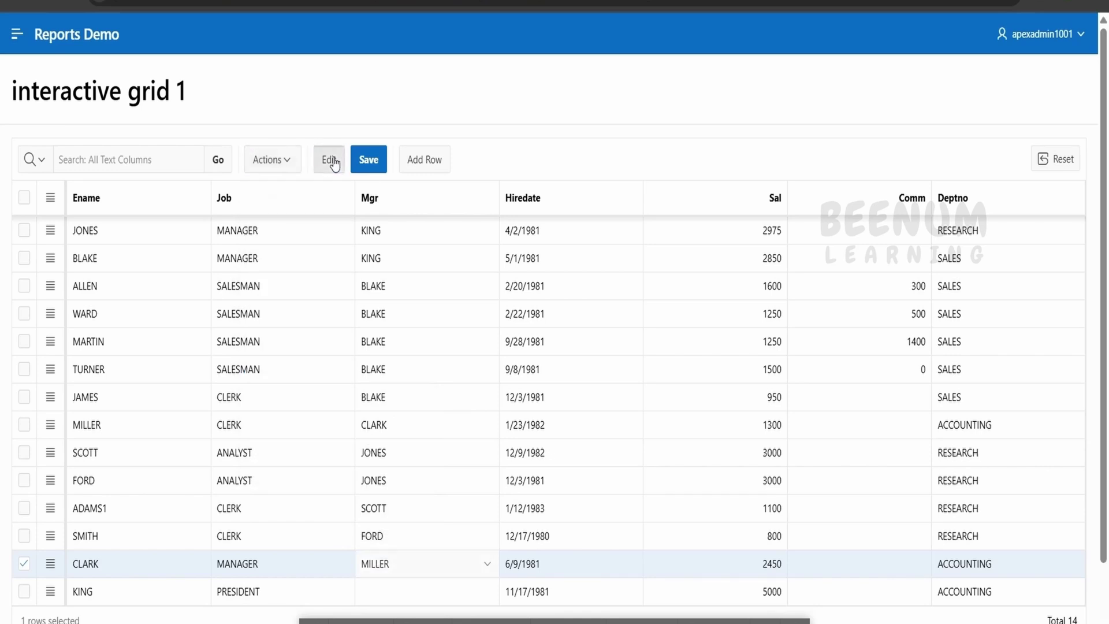
{"action": "left_click", "coordinate": [279, 256]}
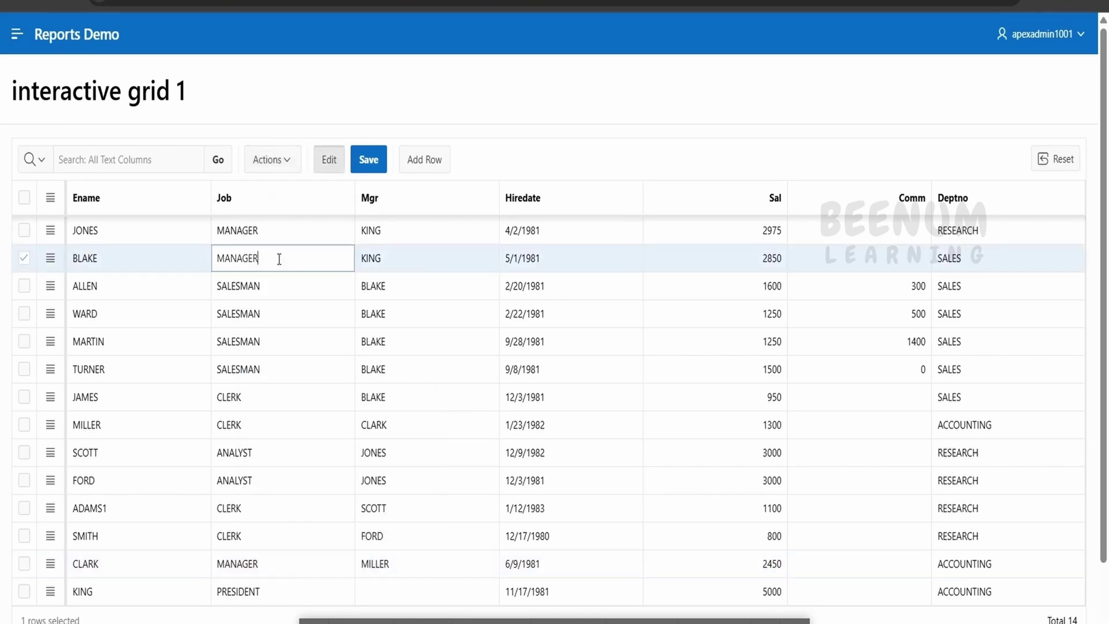
{"action": "left_click", "coordinate": [320, 164]}
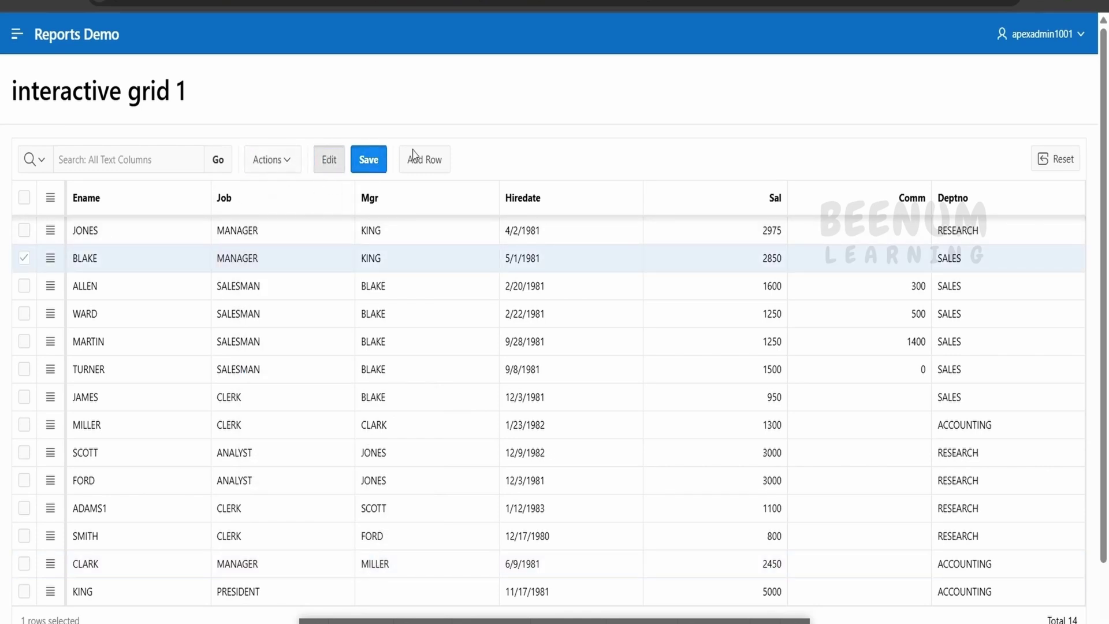
Add a blank row below the second employee row, and reset the grid to discard it
{"action": "left_click", "coordinate": [438, 162]}
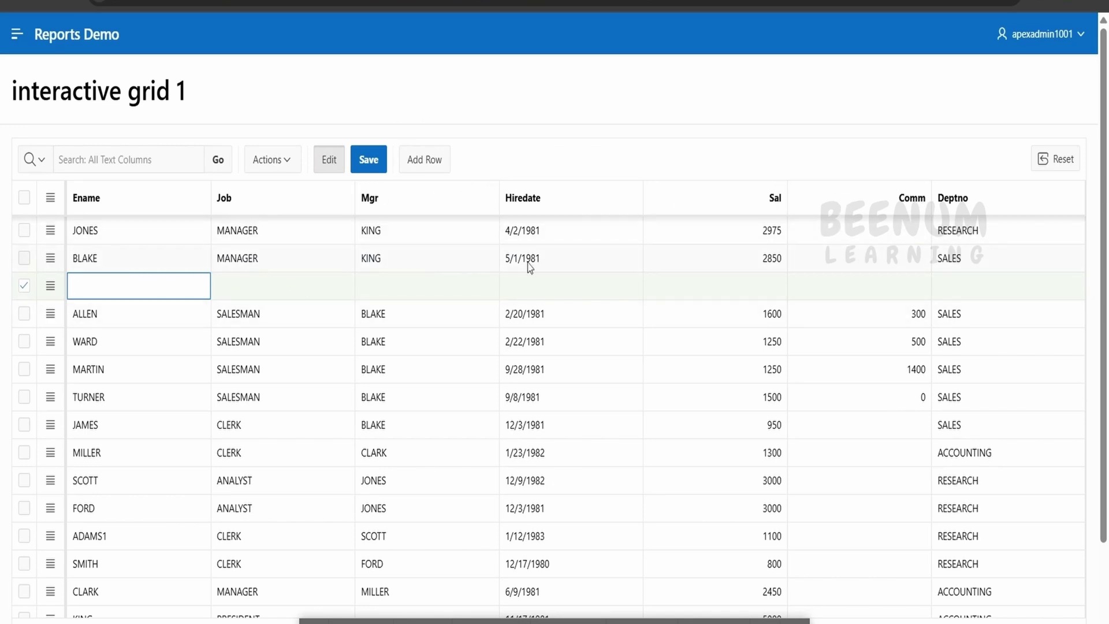
{"action": "scroll", "coordinate": [987, 300], "scroll_direction": "down", "scroll_amount": 3}
{"action": "scroll", "coordinate": [988, 329], "scroll_direction": "up", "scroll_amount": 3}
{"action": "left_click", "coordinate": [1071, 161]}
{"action": "left_click", "coordinate": [638, 371]}
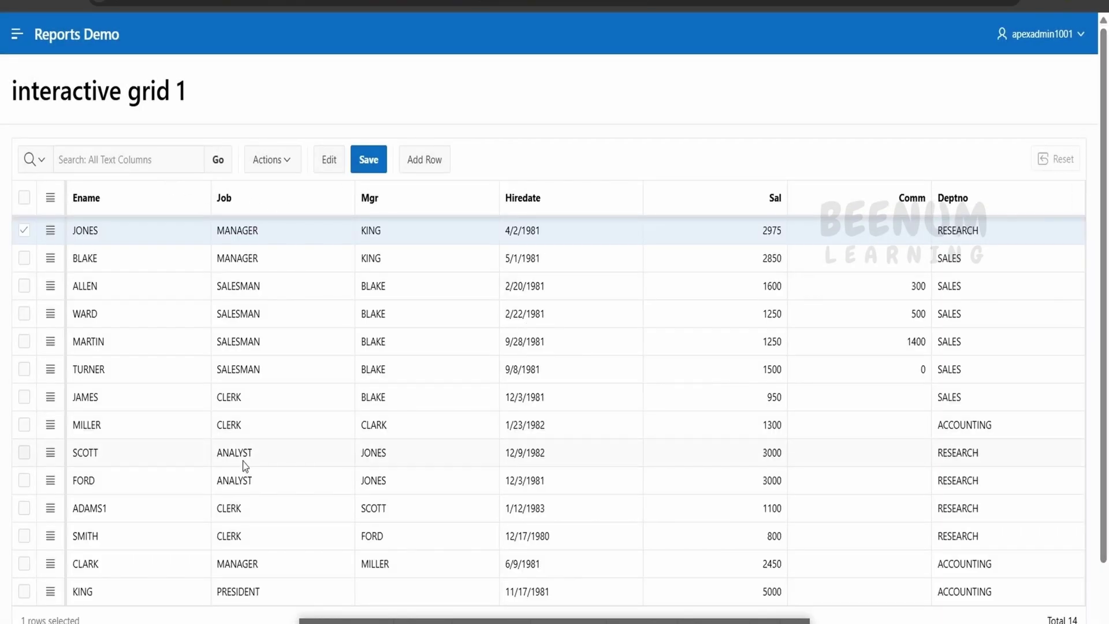
Add a blank row below the first employee row in the grid
{"action": "scroll", "coordinate": [245, 462], "scroll_direction": "down", "scroll_amount": 3}
{"action": "scroll", "coordinate": [272, 304], "scroll_direction": "up", "scroll_amount": 3}
{"action": "left_click", "coordinate": [432, 163]}
{"action": "left_click", "coordinate": [963, 174]}
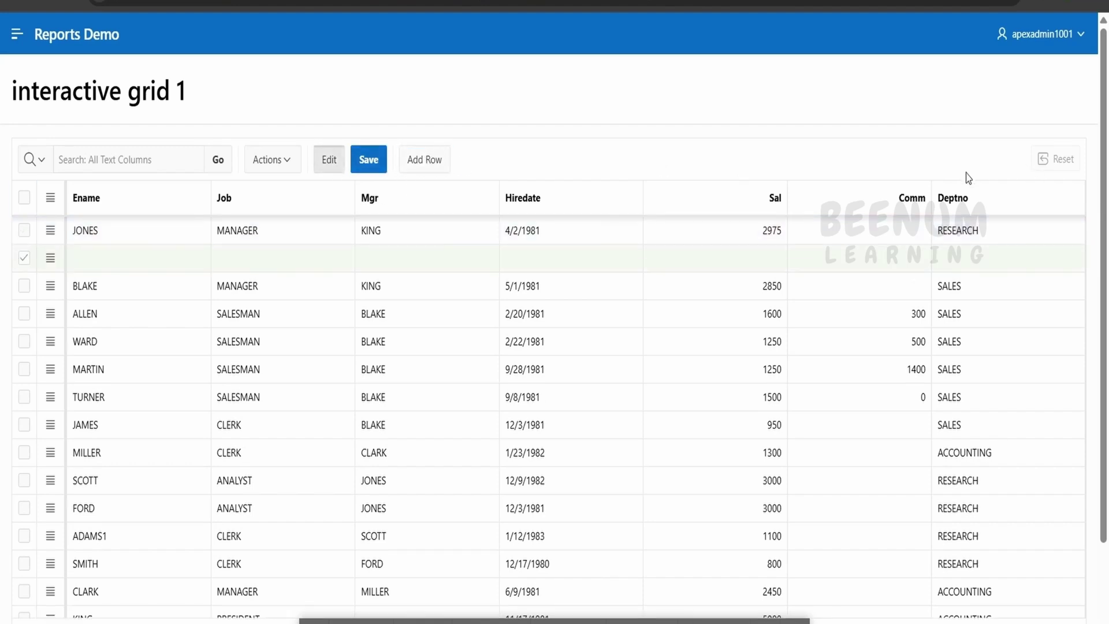
Apply a control break on the Mgr column, continuing despite the unsaved changes, and reset the grid to its default state
{"action": "left_click", "coordinate": [274, 162]}
{"action": "mouse_move", "coordinate": [272, 284]}
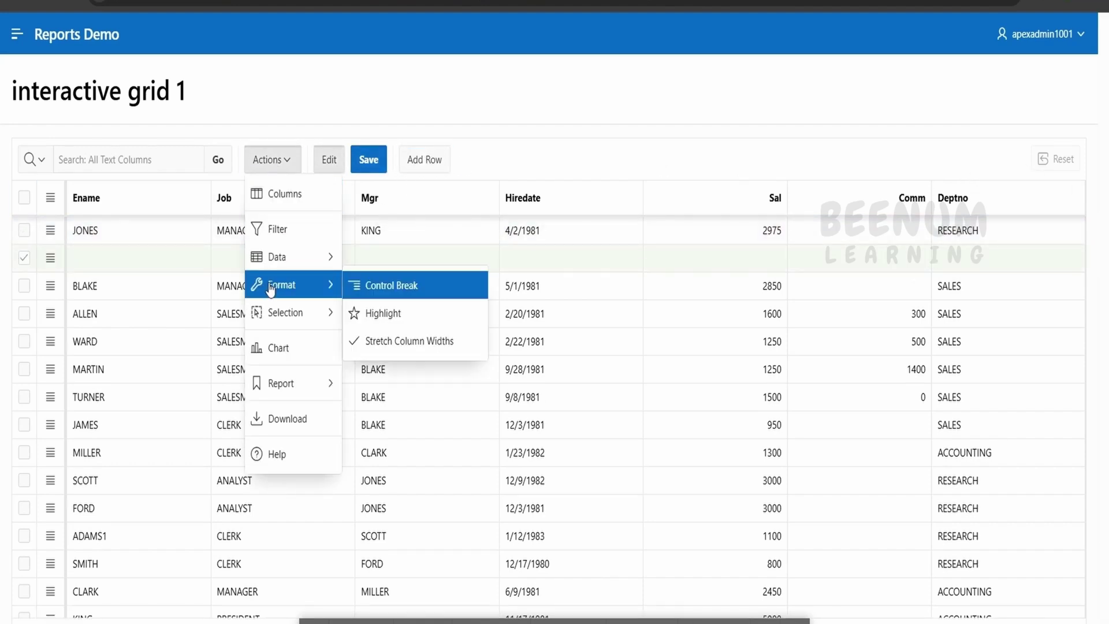
{"action": "left_click", "coordinate": [382, 288]}
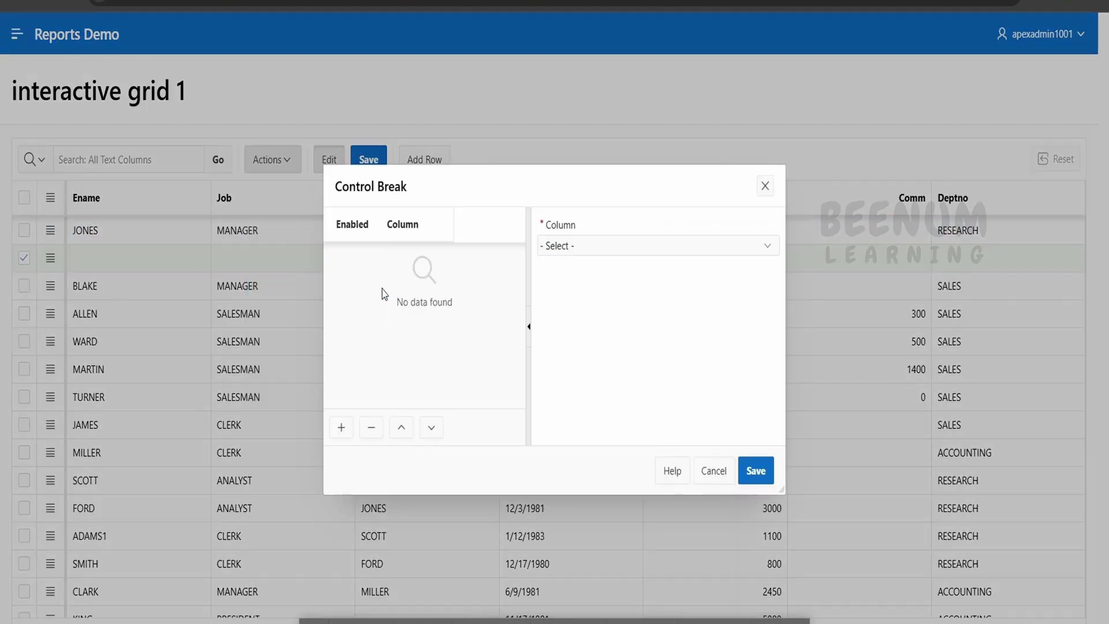
{"action": "left_click", "coordinate": [753, 471]}
{"action": "left_click", "coordinate": [641, 364]}
{"action": "left_click", "coordinate": [657, 251]}
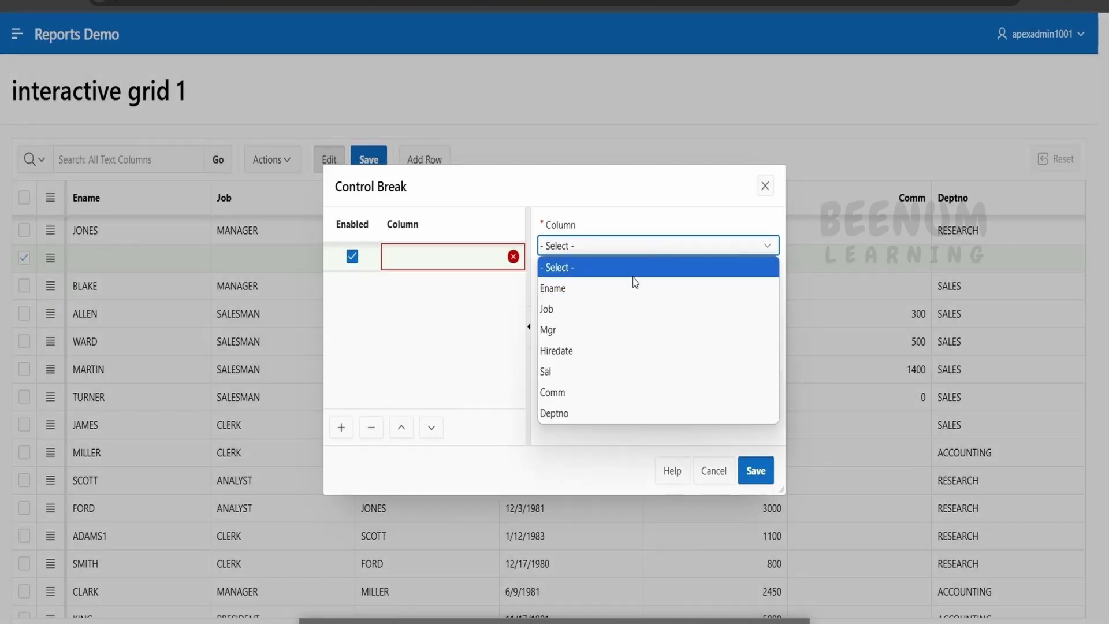
{"action": "left_click", "coordinate": [618, 328]}
{"action": "left_click", "coordinate": [753, 478]}
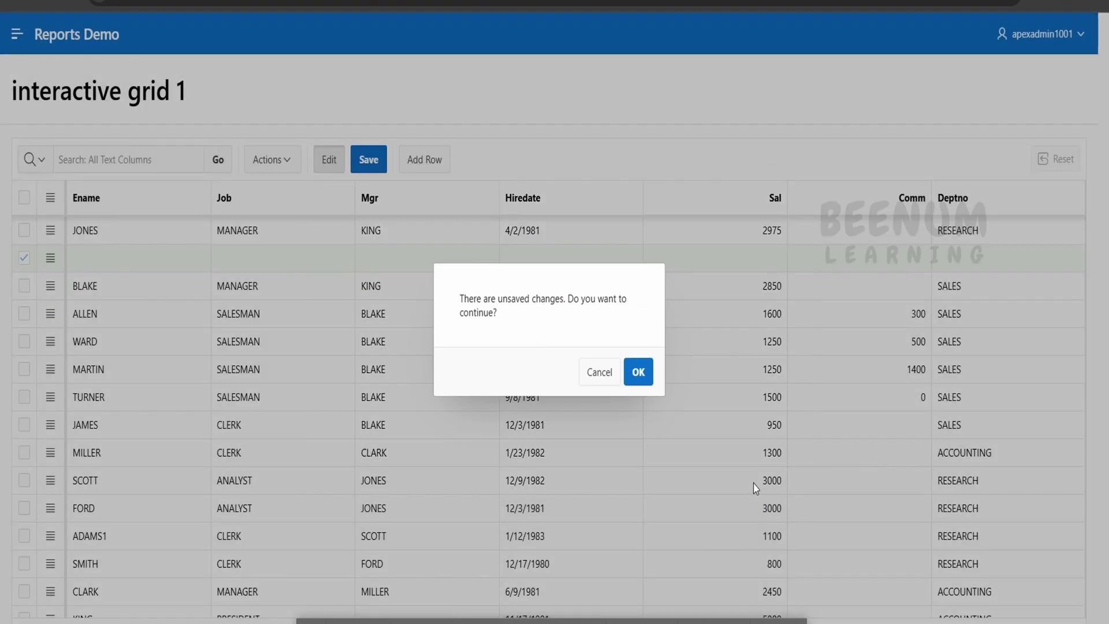
{"action": "left_click", "coordinate": [633, 370]}
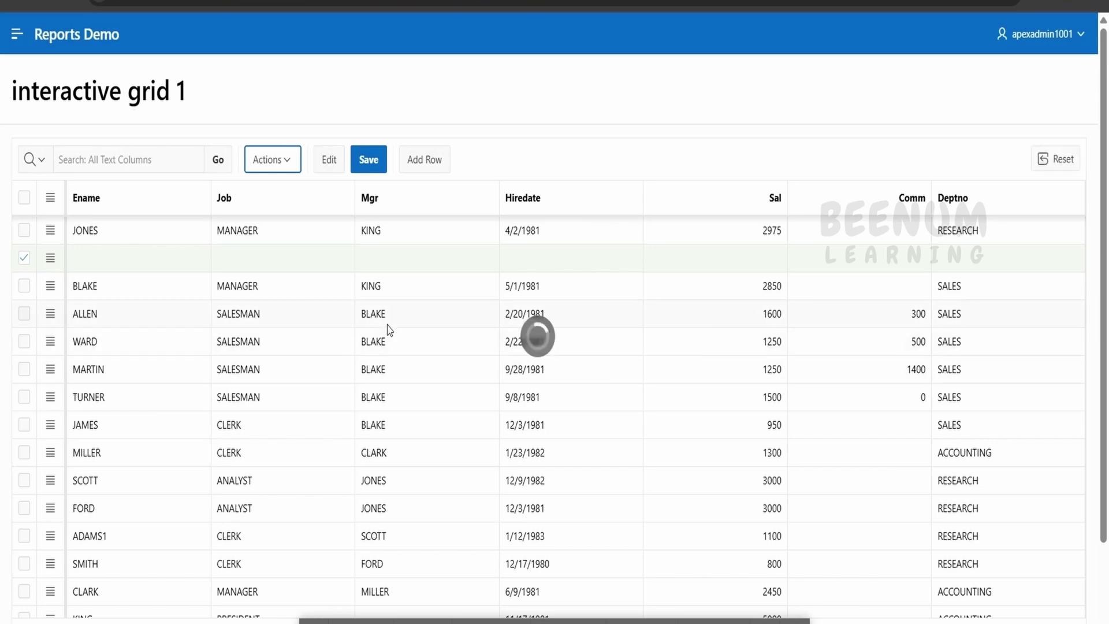
{"action": "left_click", "coordinate": [1075, 164]}
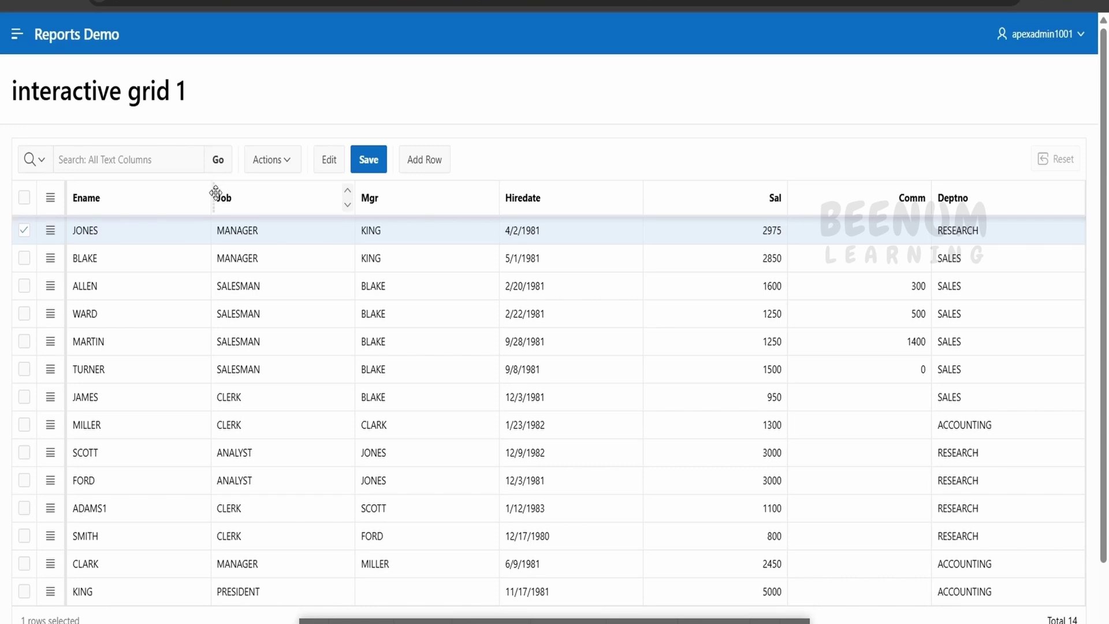
Move the Job column between Hiredate and Sal, and look through the action options for selected rows and the first row
{"action": "left_click_drag", "start_coordinate": [215, 193], "coordinate": [629, 221]}
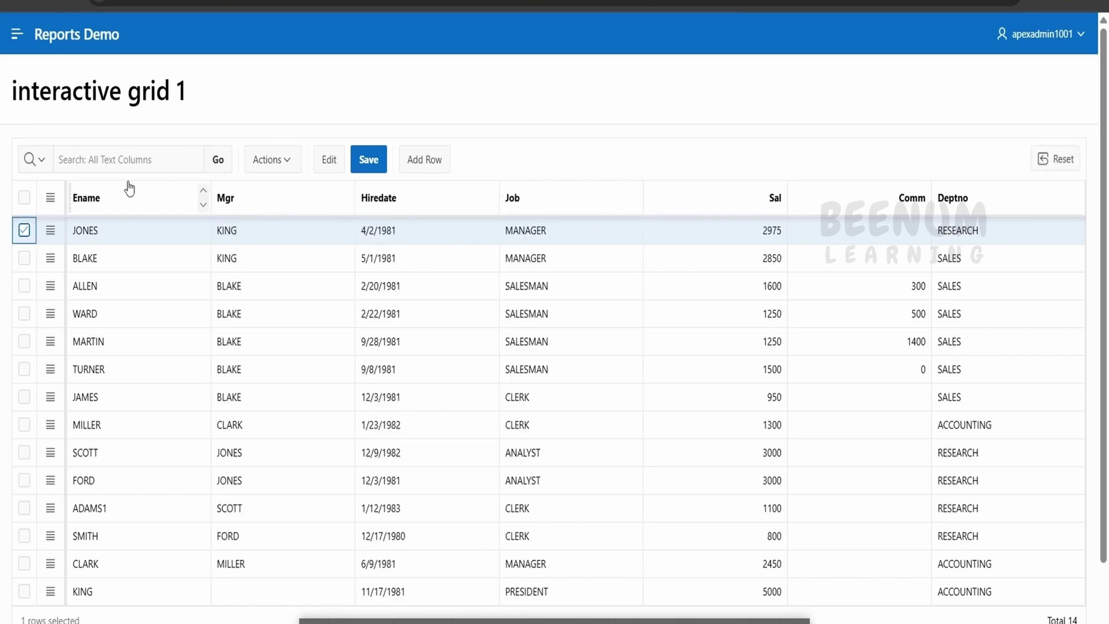
{"action": "left_click", "coordinate": [50, 198]}
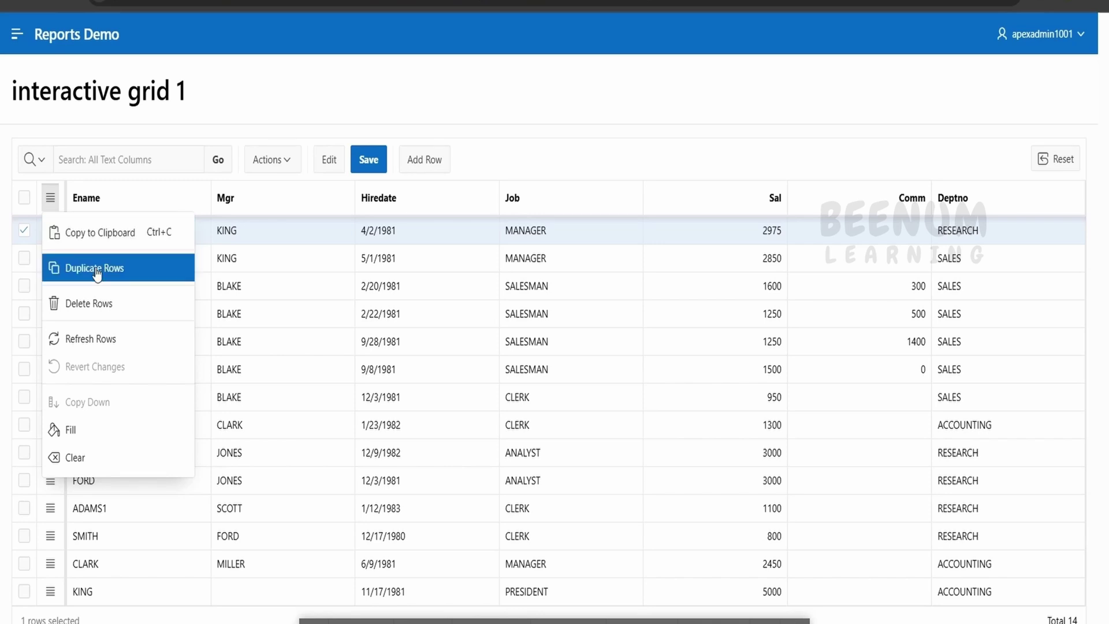
{"action": "left_click", "coordinate": [231, 240]}
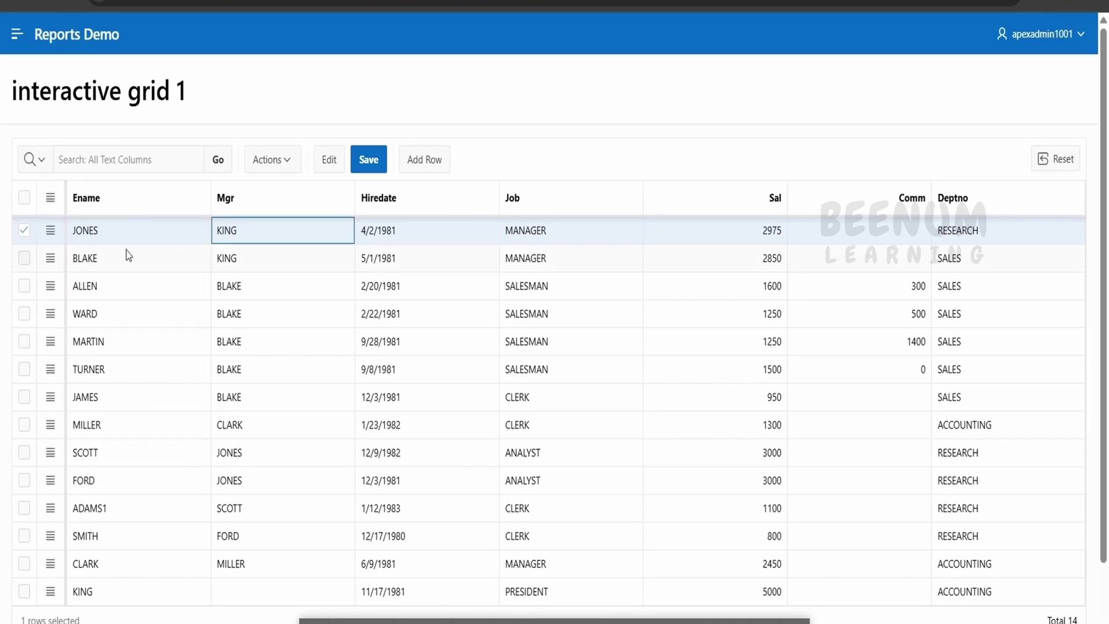
{"action": "left_click", "coordinate": [45, 230]}
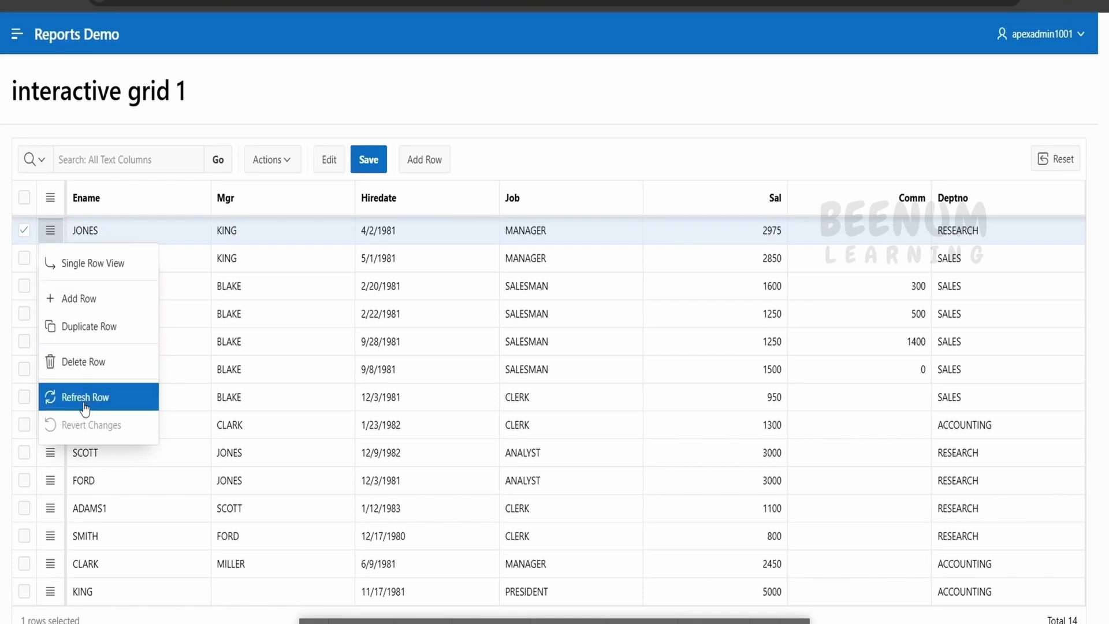
Add a blank row below the first employee row and delete that new row
{"action": "left_click", "coordinate": [424, 159]}
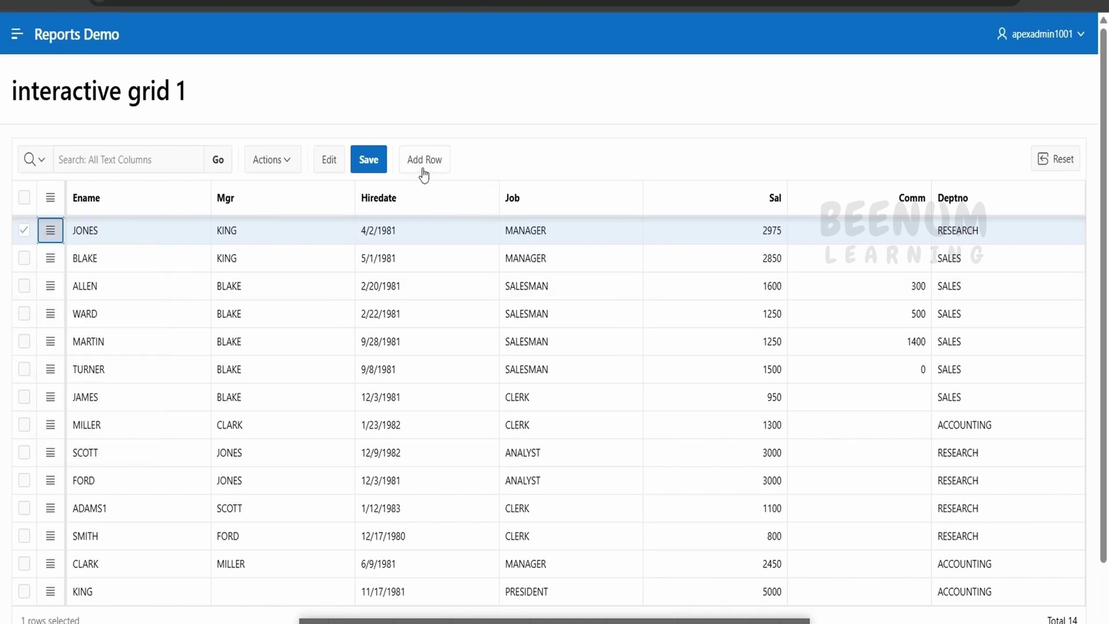
{"action": "left_click", "coordinate": [51, 258]}
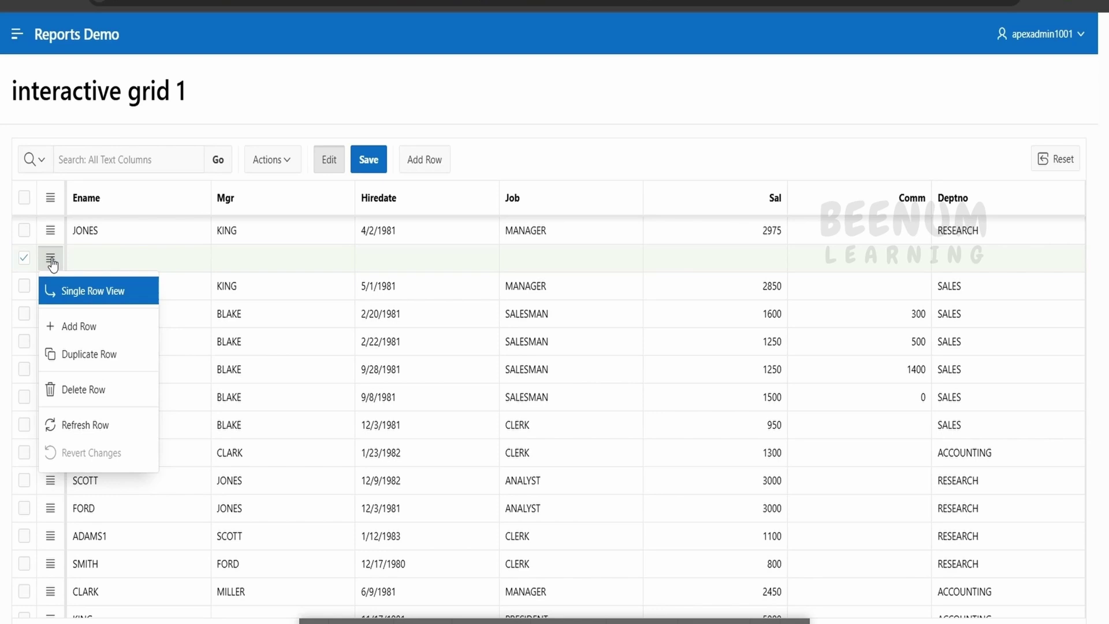
{"action": "left_click", "coordinate": [91, 387]}
Try to delete the first employee row and save the deletion, and reset the grid to discard the unsaved change
{"action": "left_click", "coordinate": [50, 229]}
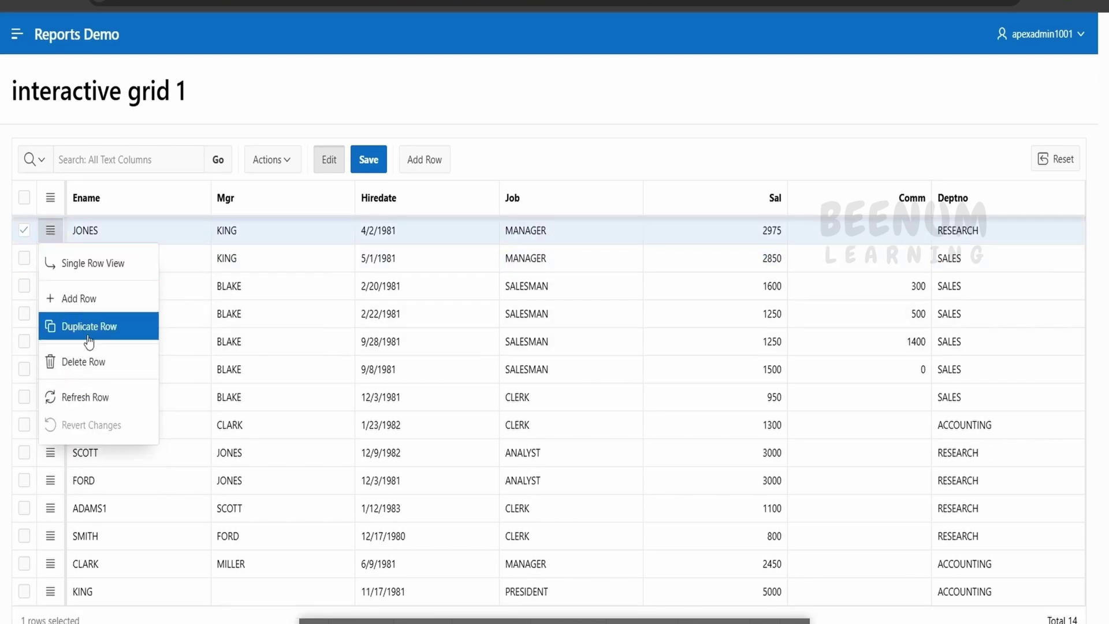
{"action": "left_click", "coordinate": [93, 362]}
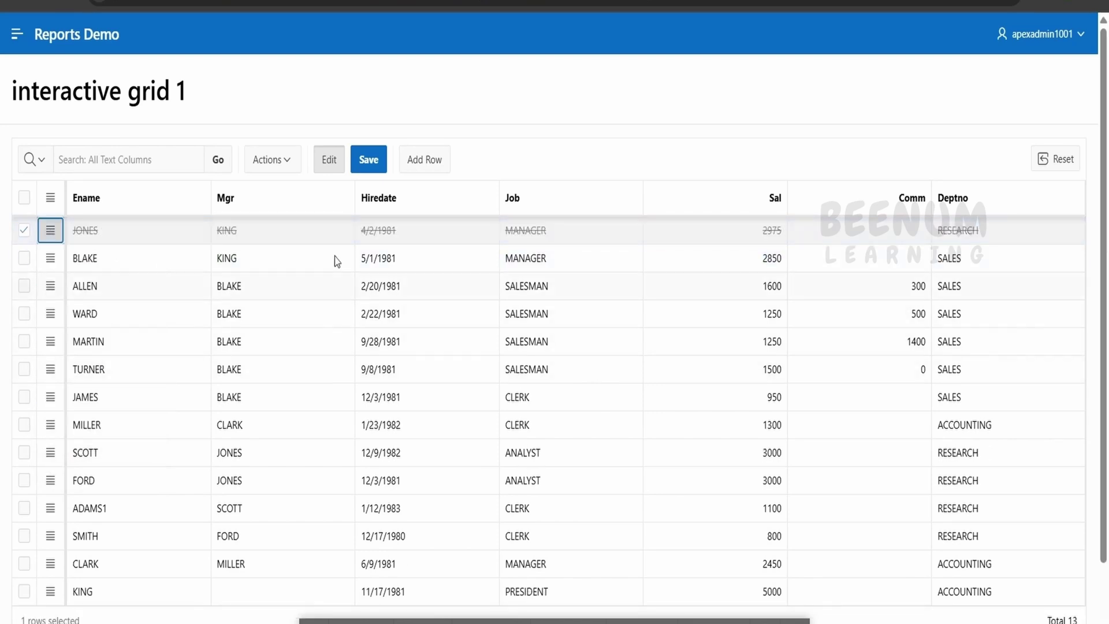
{"action": "left_click", "coordinate": [374, 168]}
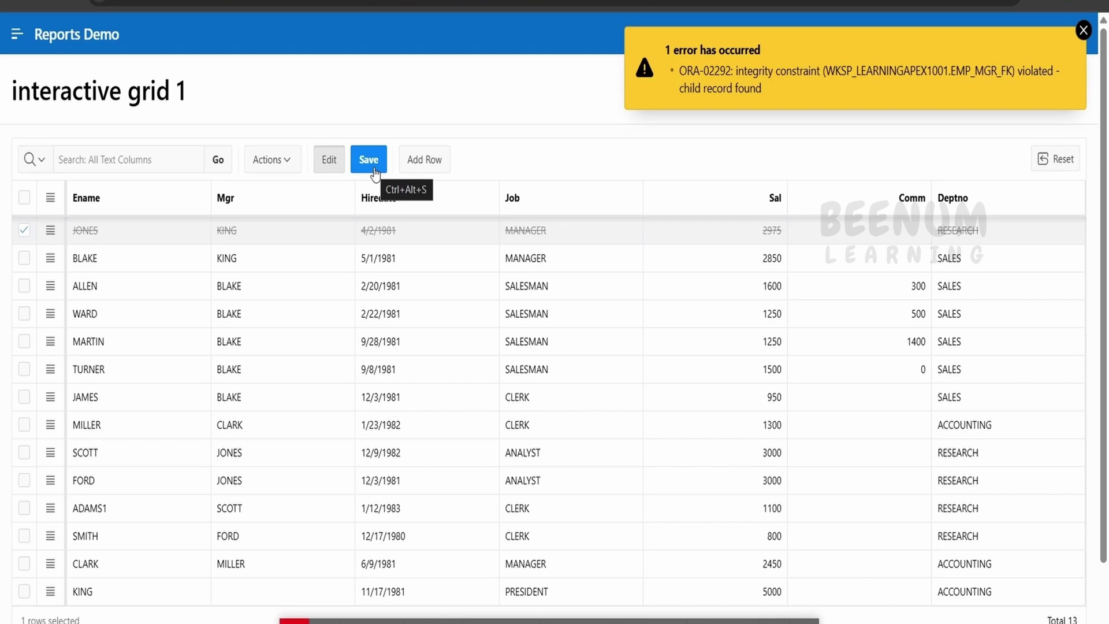
{"action": "left_click", "coordinate": [1083, 30]}
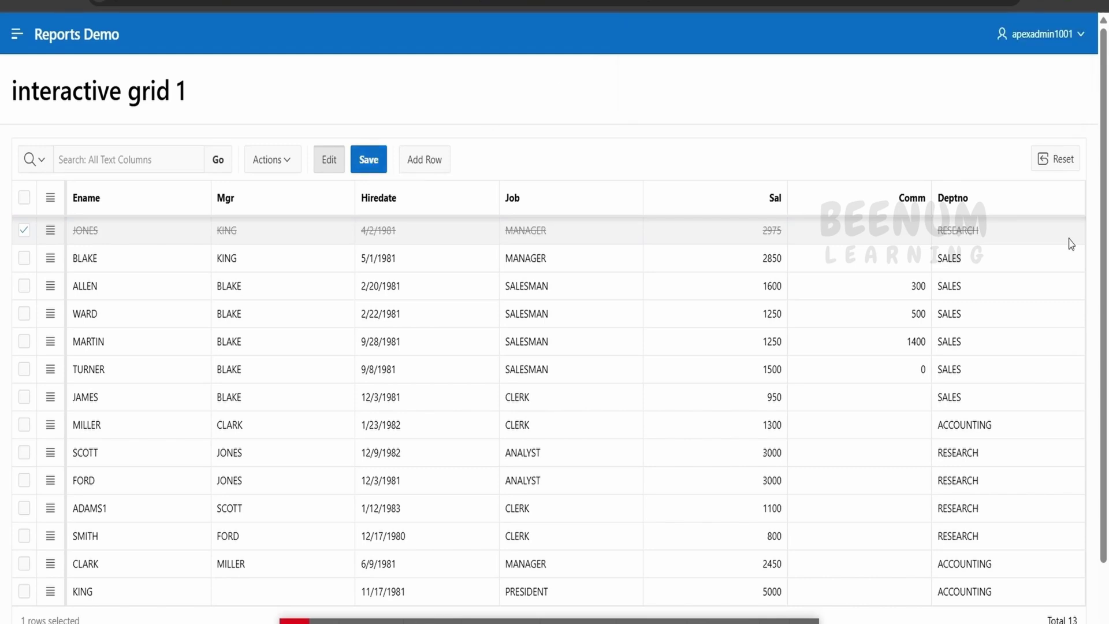
{"action": "left_click", "coordinate": [1054, 159]}
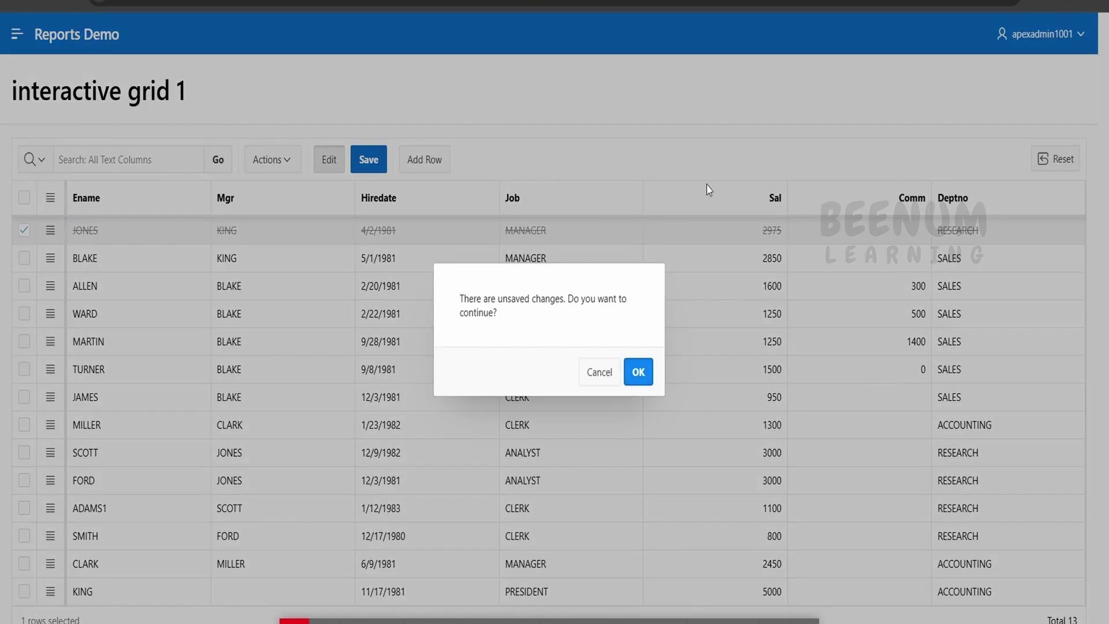
{"action": "left_click", "coordinate": [635, 369]}
{"action": "scroll", "coordinate": [636, 358], "scroll_direction": "down", "scroll_amount": 2}
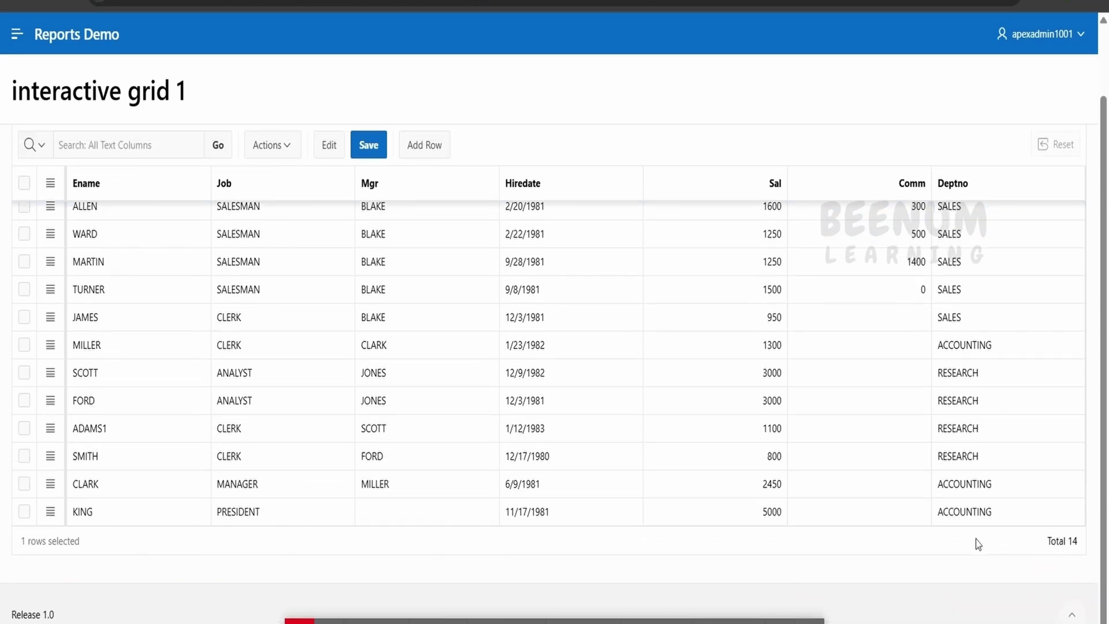
{"action": "scroll", "coordinate": [947, 541], "scroll_direction": "up", "scroll_amount": 2}
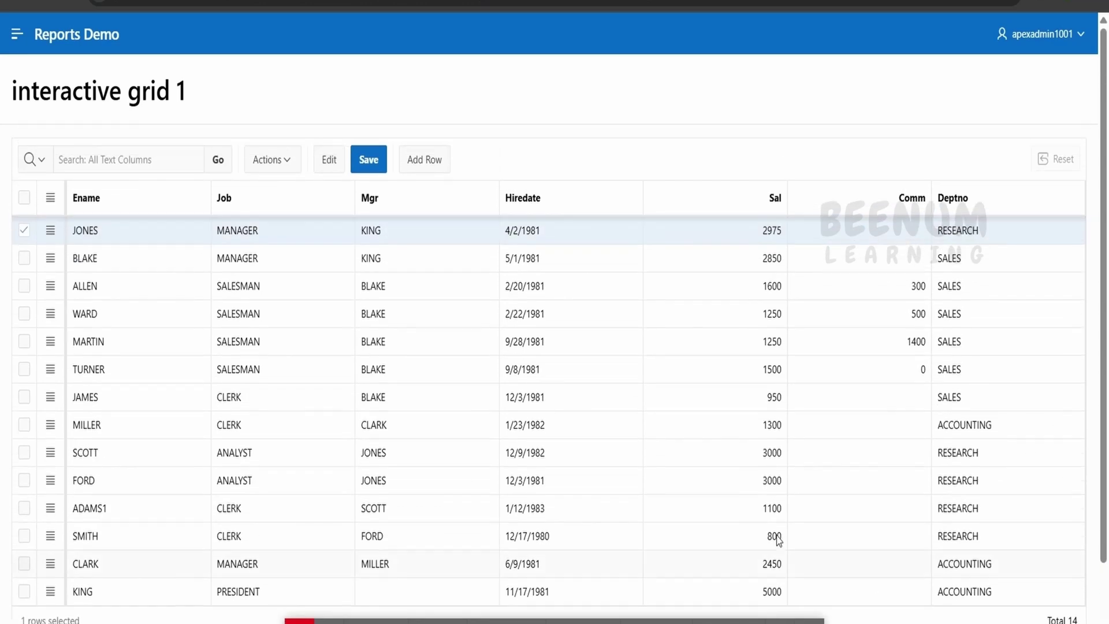
Return to the page designer and examine the interactive grid 1 region's attributes for editing, appearance, pagination, toolbar, user features and download
{"action": "key", "text": "ctrl+w"}
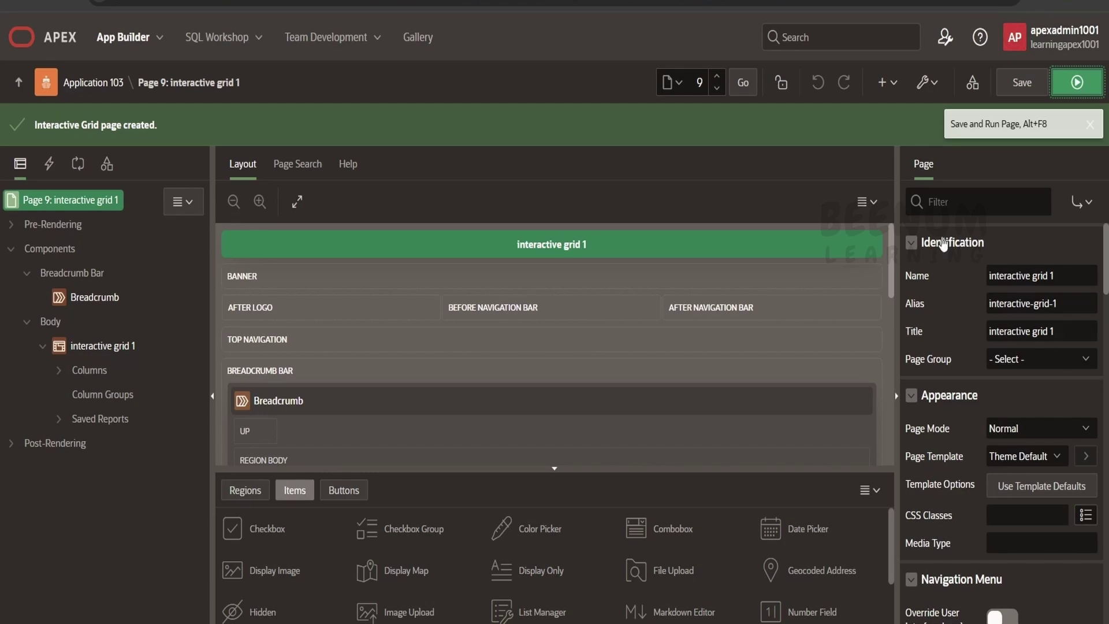
{"action": "left_click", "coordinate": [90, 346]}
{"action": "left_click", "coordinate": [977, 163]}
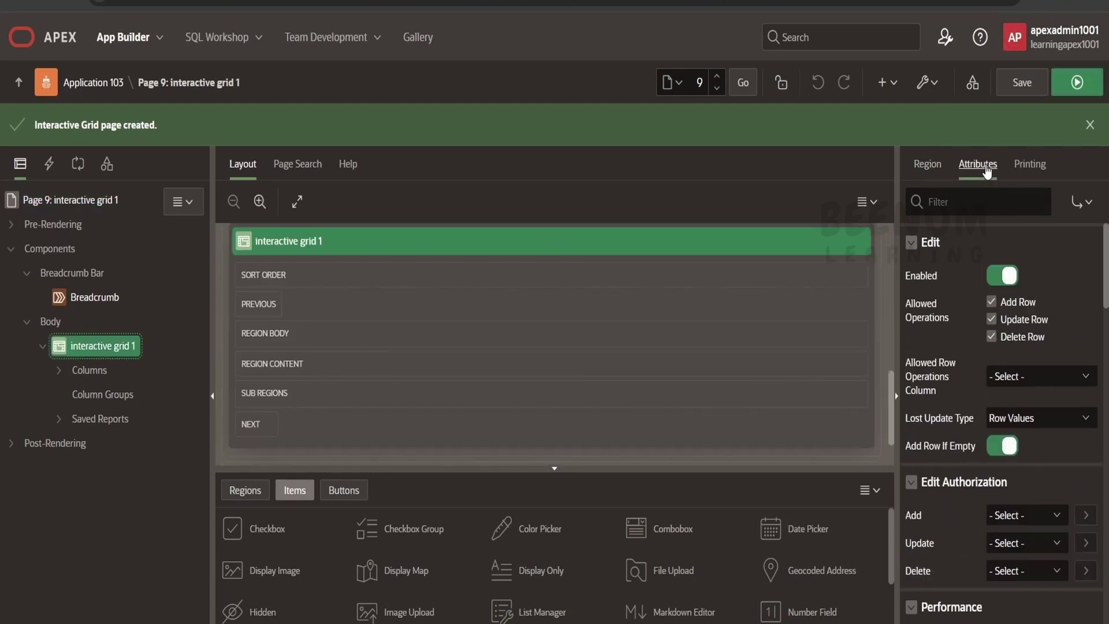
{"action": "scroll", "coordinate": [1001, 409], "scroll_direction": "down", "scroll_amount": 5}
{"action": "scroll", "coordinate": [1000, 409], "scroll_direction": "down", "scroll_amount": 10}
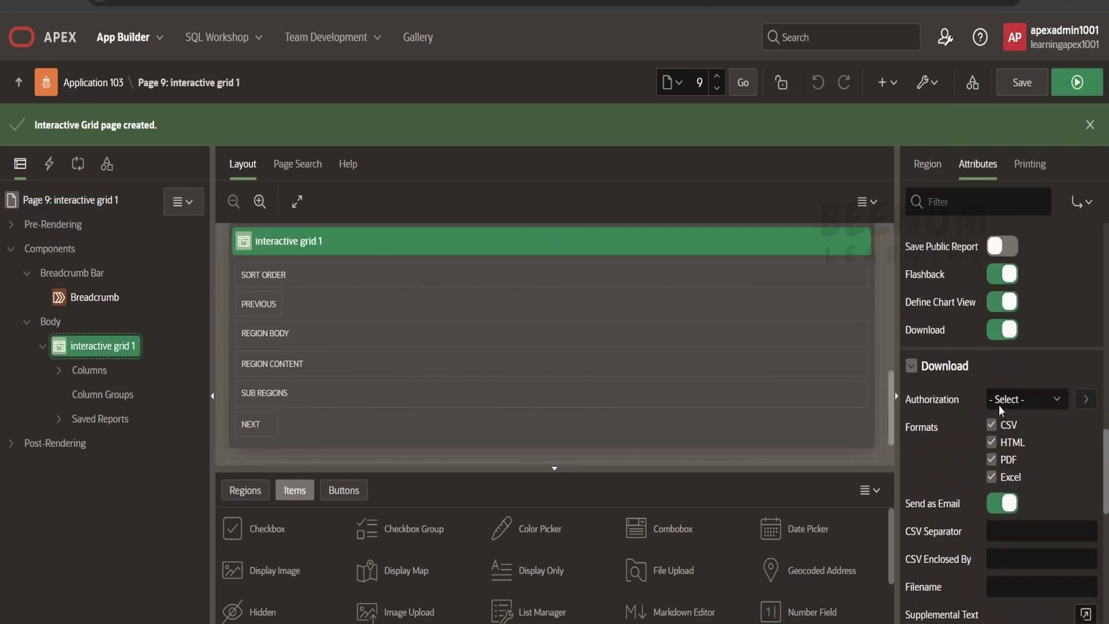
{"action": "scroll", "coordinate": [1096, 439], "scroll_direction": "down", "scroll_amount": 3}
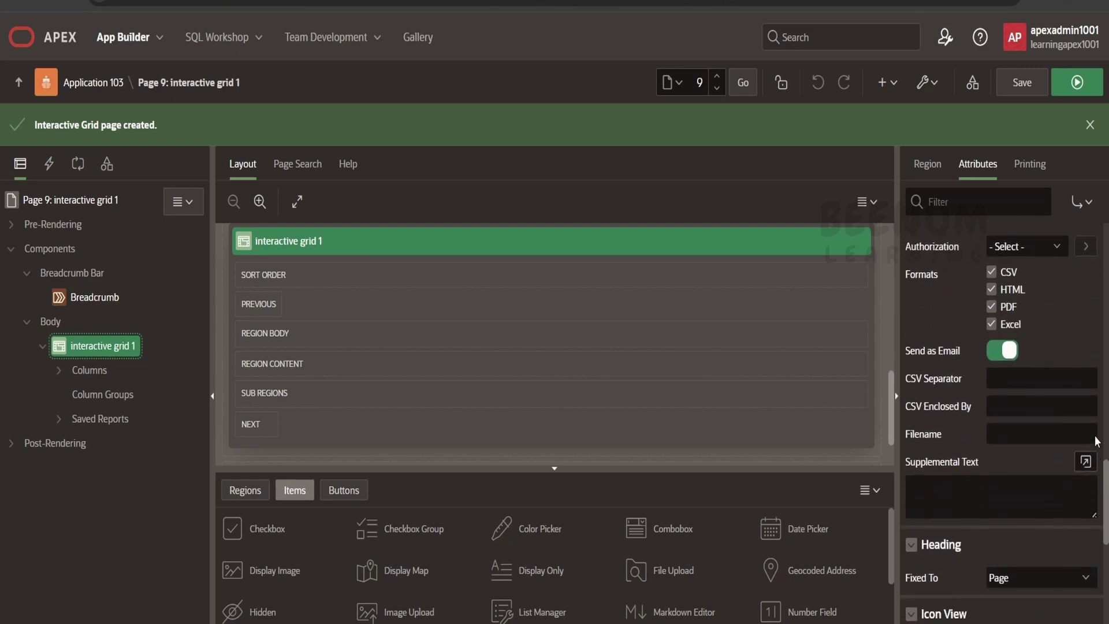
{"action": "scroll", "coordinate": [1097, 462], "scroll_direction": "up", "scroll_amount": 5}
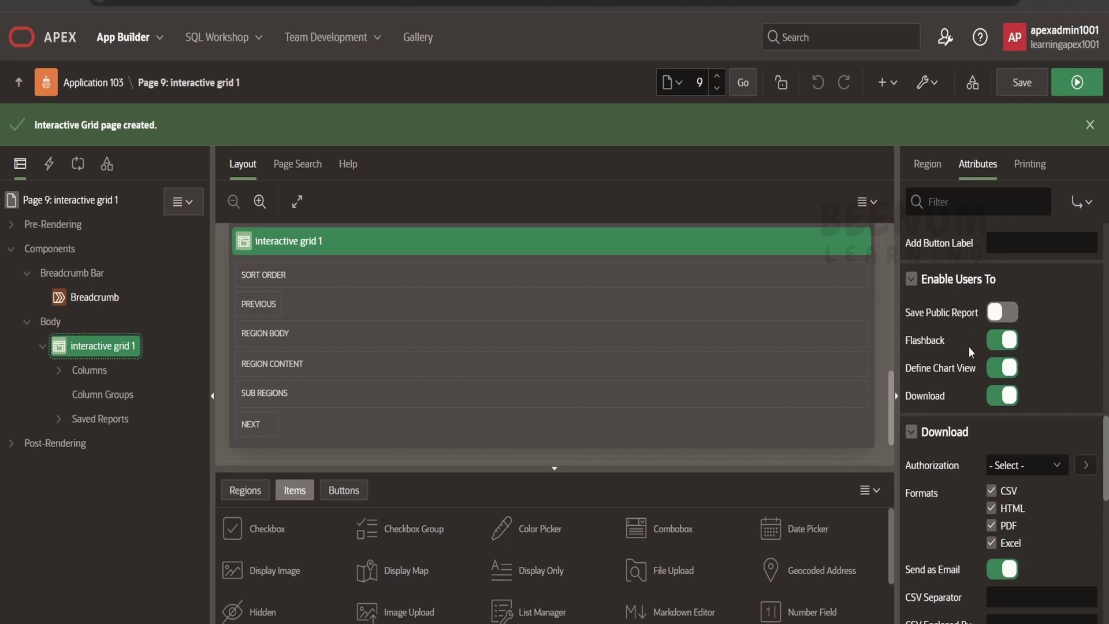
{"action": "scroll", "coordinate": [999, 399], "scroll_direction": "up", "scroll_amount": 5}
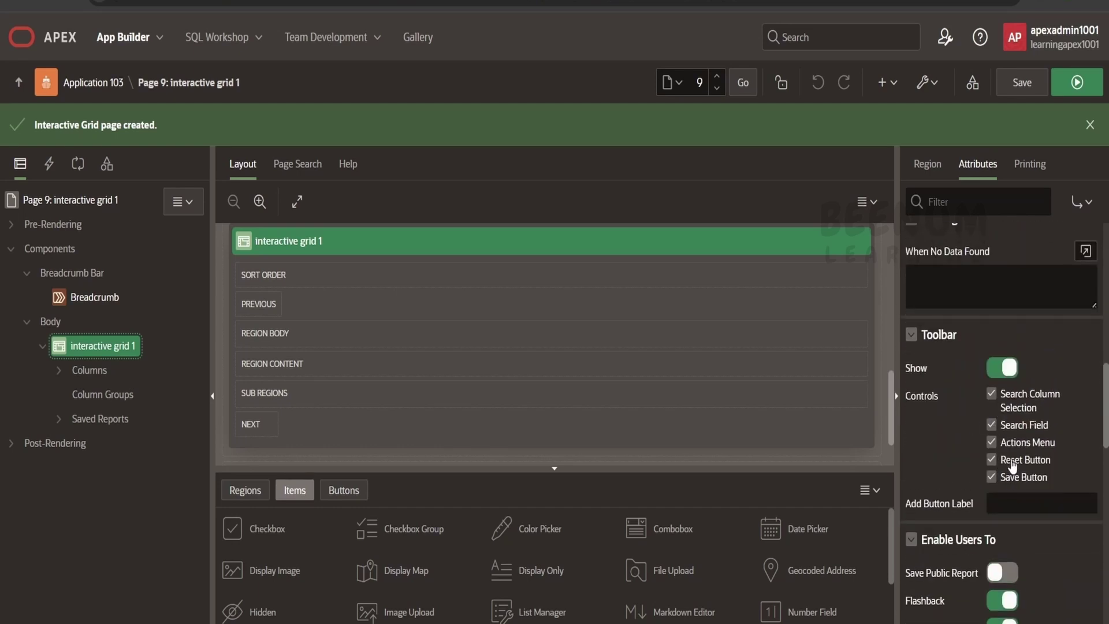
{"action": "scroll", "coordinate": [1008, 439], "scroll_direction": "up", "scroll_amount": 2}
{"action": "scroll", "coordinate": [1006, 427], "scroll_direction": "up", "scroll_amount": 8}
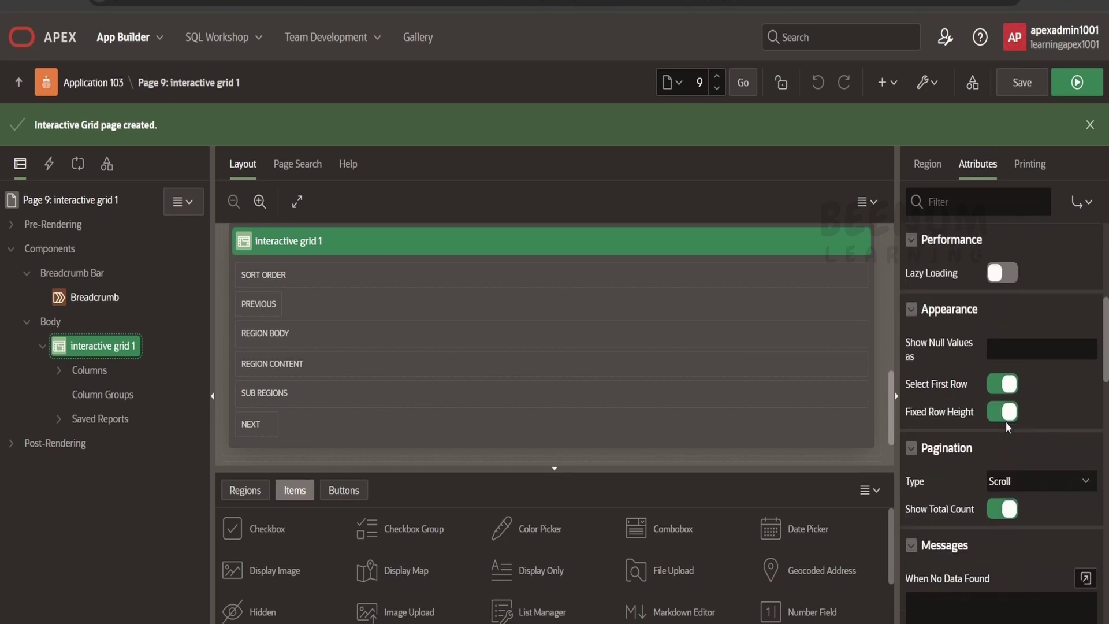
{"action": "scroll", "coordinate": [1007, 298], "scroll_direction": "up", "scroll_amount": 3}
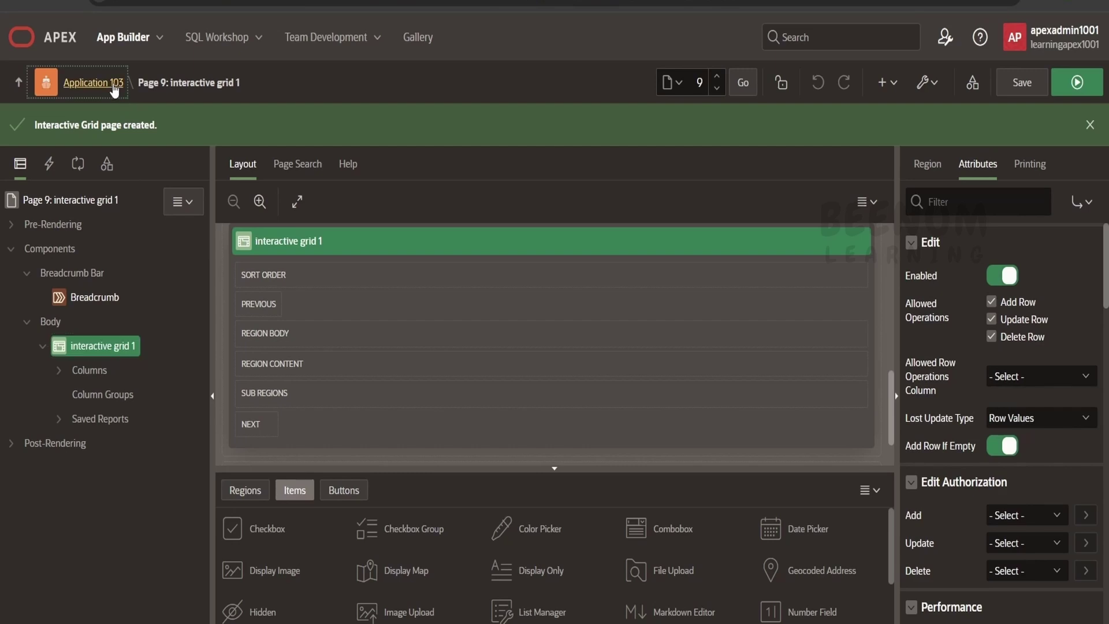
Start a new Classic Report page in Application 103 and name it "claasic report"
{"action": "left_click", "coordinate": [92, 82]}
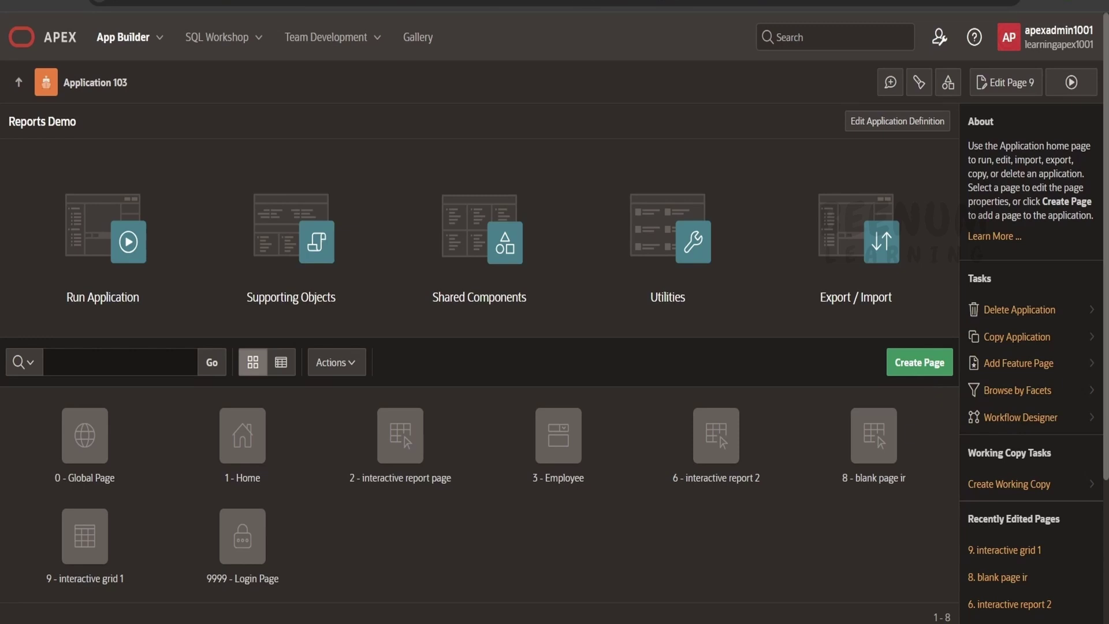
{"action": "left_click", "coordinate": [940, 361]}
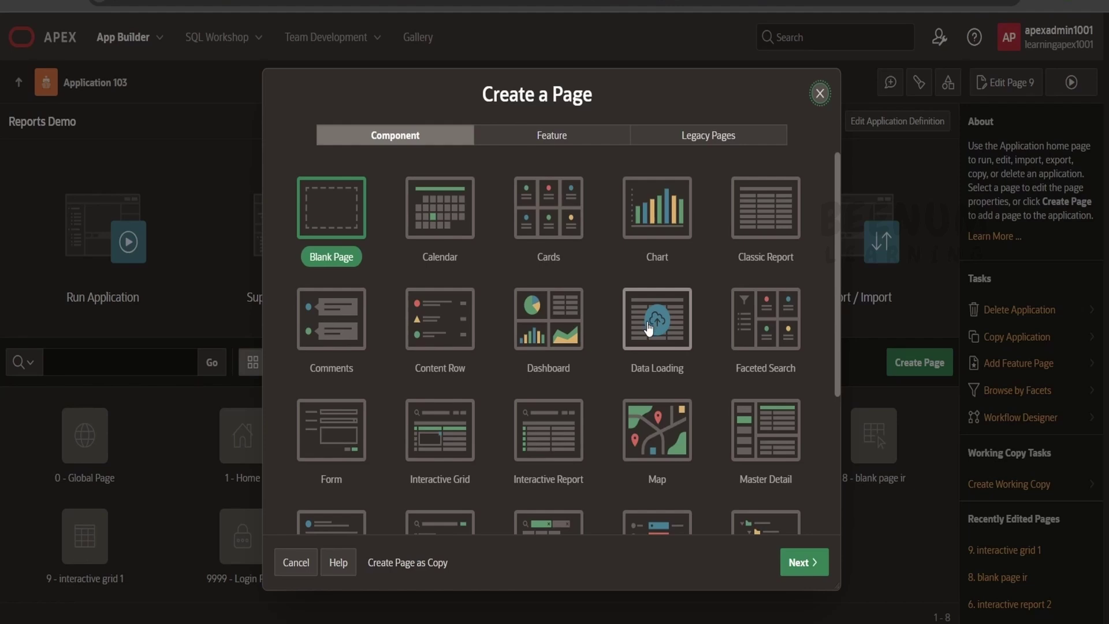
{"action": "scroll", "coordinate": [561, 365], "scroll_direction": "down", "scroll_amount": 2}
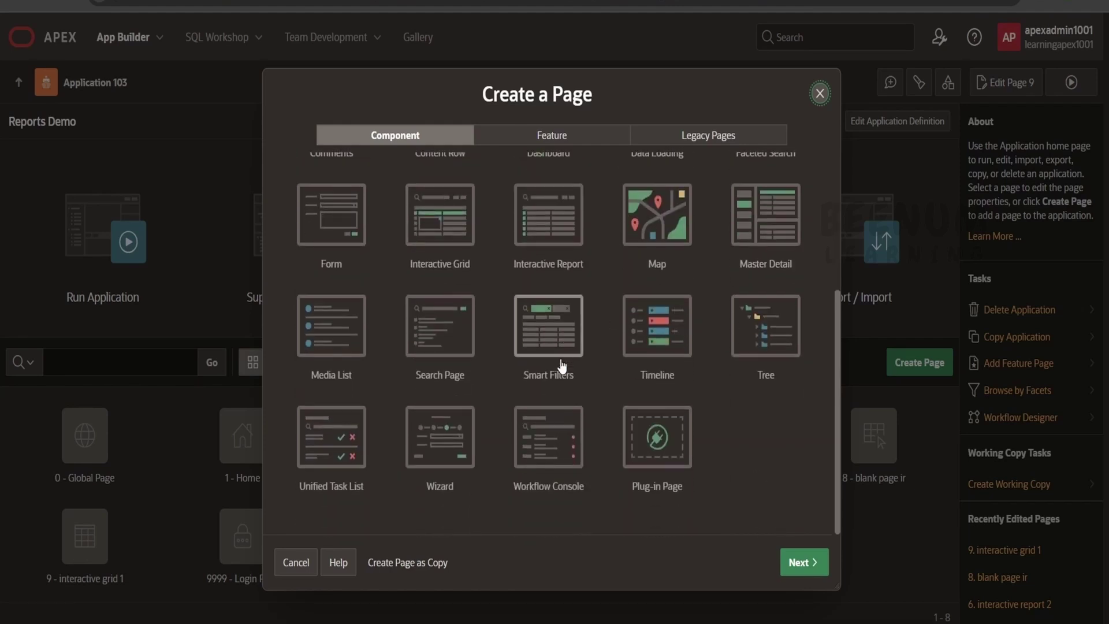
{"action": "scroll", "coordinate": [561, 364], "scroll_direction": "up", "scroll_amount": 2}
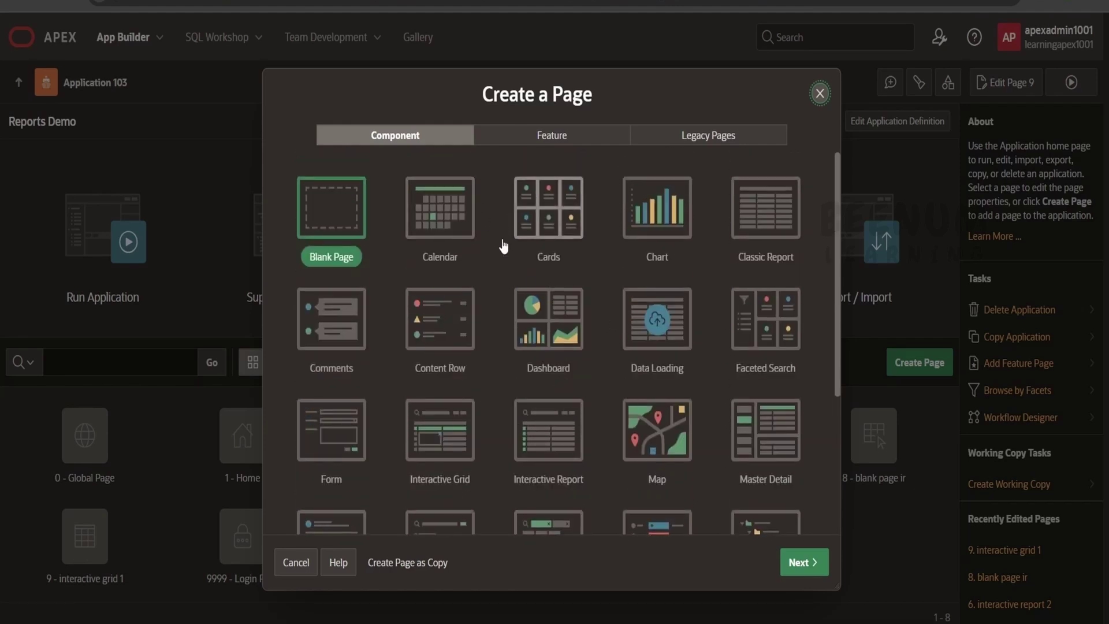
{"action": "left_click", "coordinate": [755, 220]}
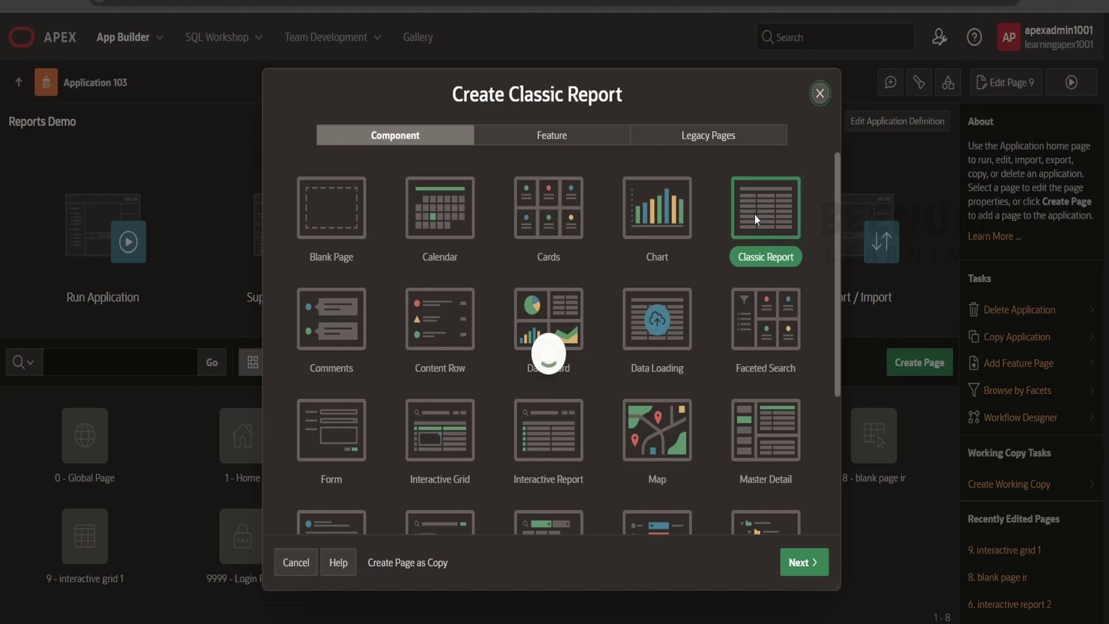
{"action": "left_click", "coordinate": [528, 224]}
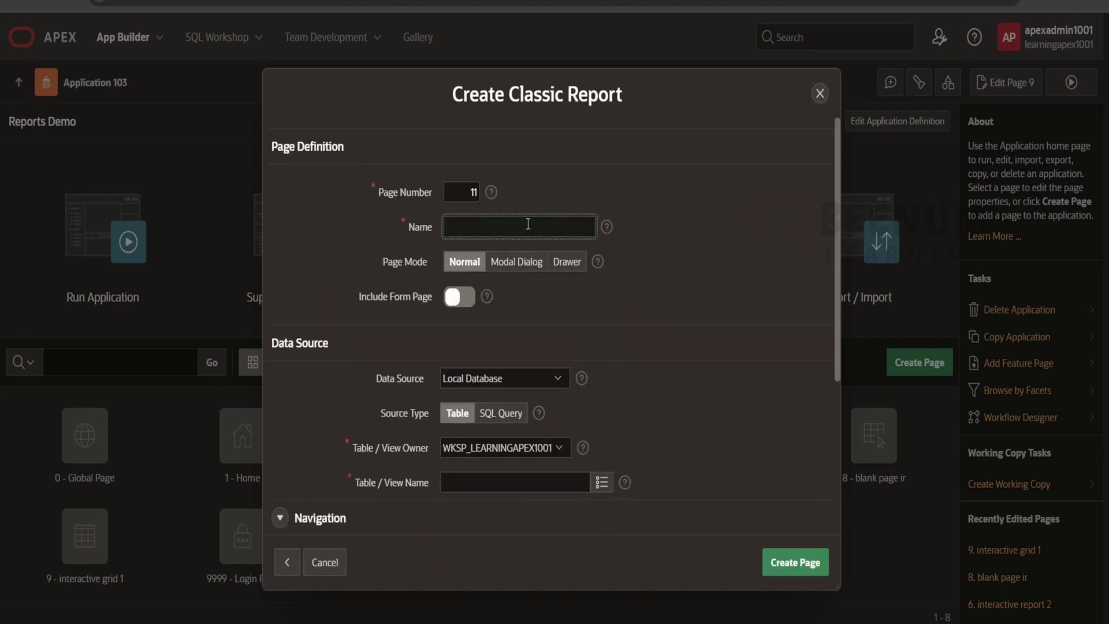
{"action": "type", "text": "claasic report"}
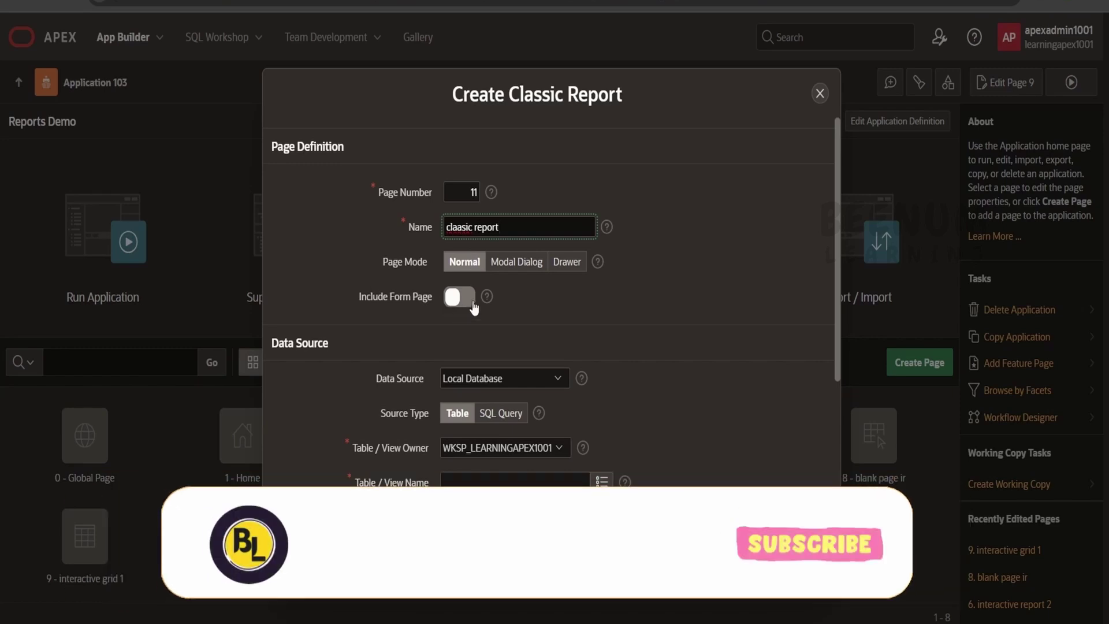
Include a form page with the classic report and name the form page "employee form cr"
{"action": "left_click", "coordinate": [472, 303]}
{"action": "left_click", "coordinate": [495, 365]}
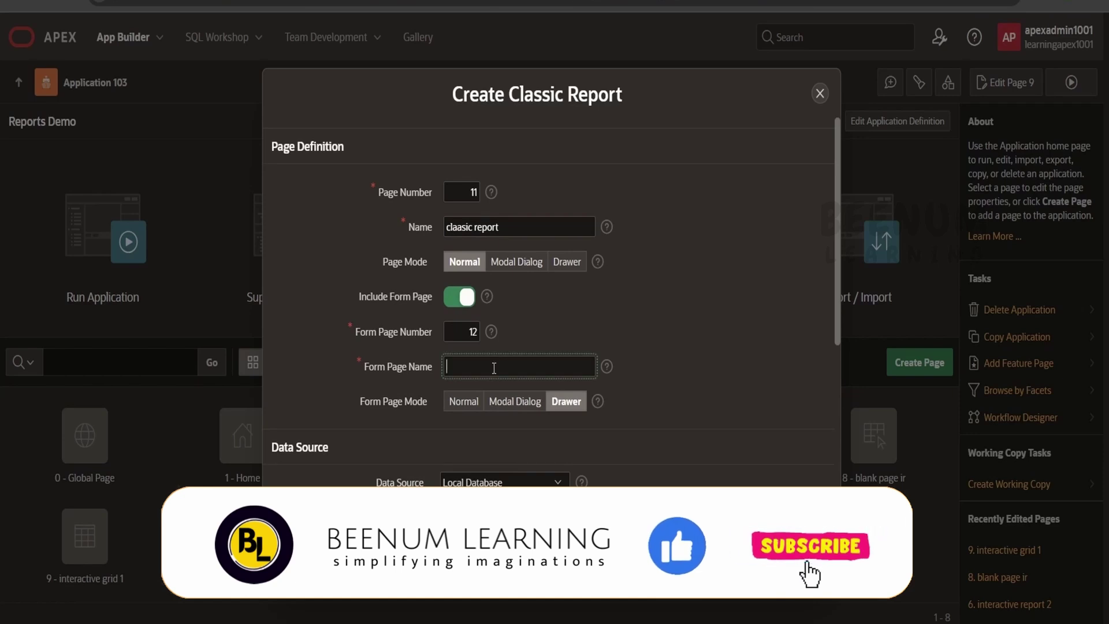
{"action": "type", "text": "employee form cr"}
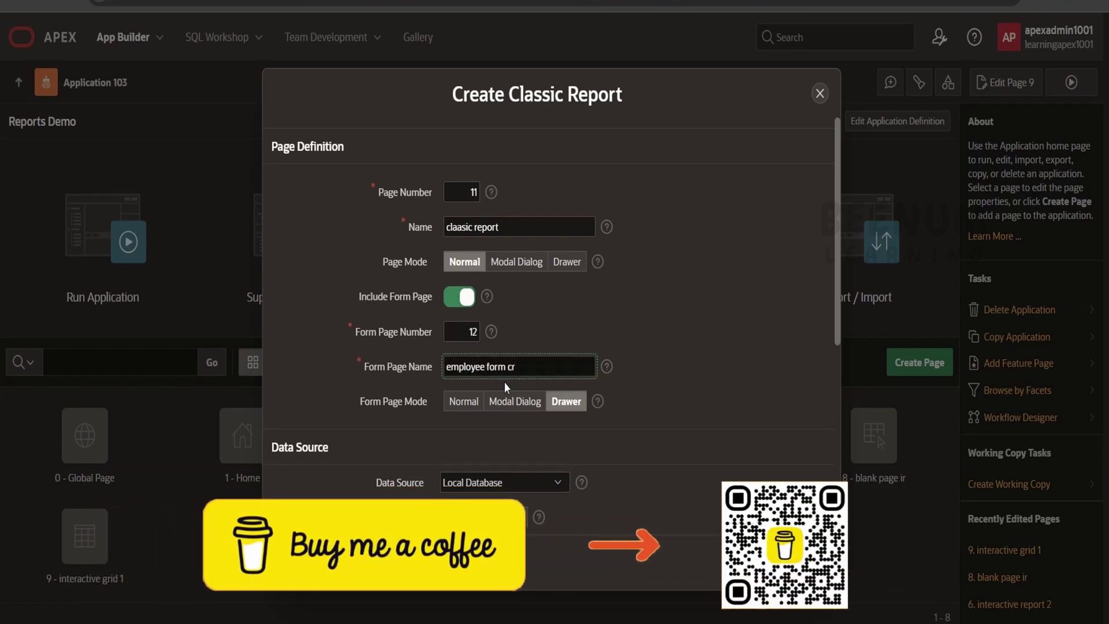
Choose the EMP table as the data source, keep EMPNO as the primary key, and create the report and form pages
{"action": "scroll", "coordinate": [505, 369], "scroll_direction": "down", "scroll_amount": 5}
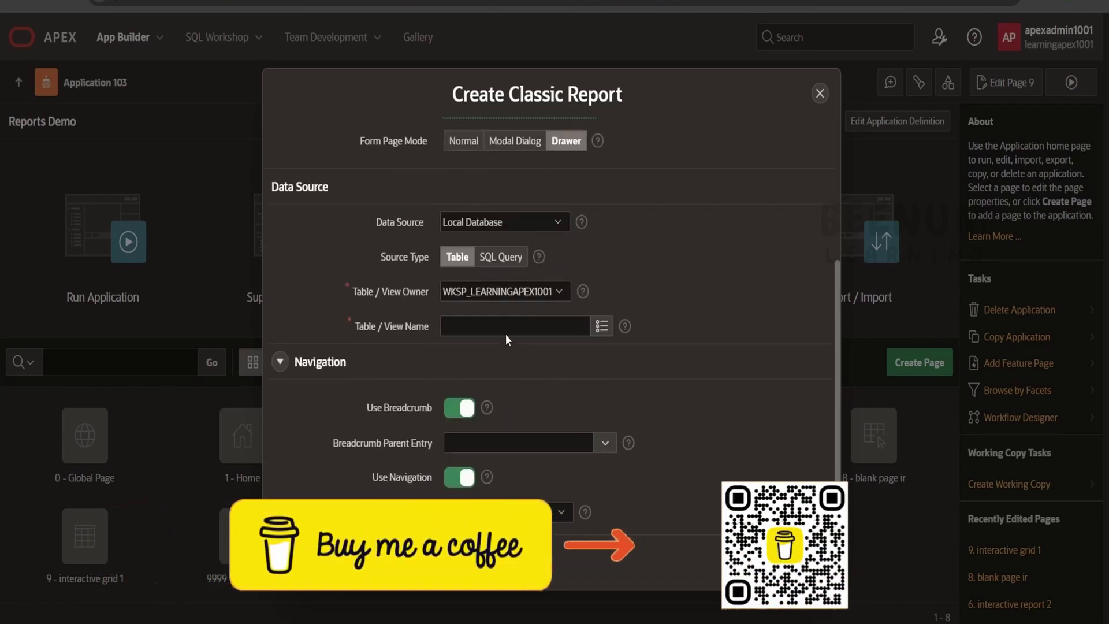
{"action": "left_click", "coordinate": [598, 325]}
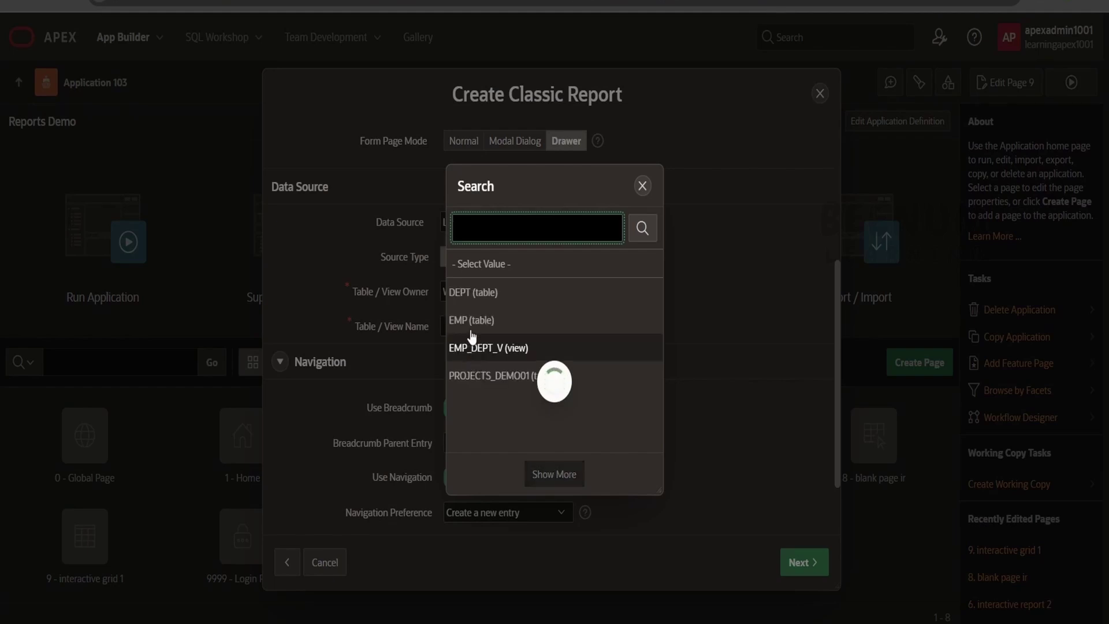
{"action": "left_click", "coordinate": [471, 319]}
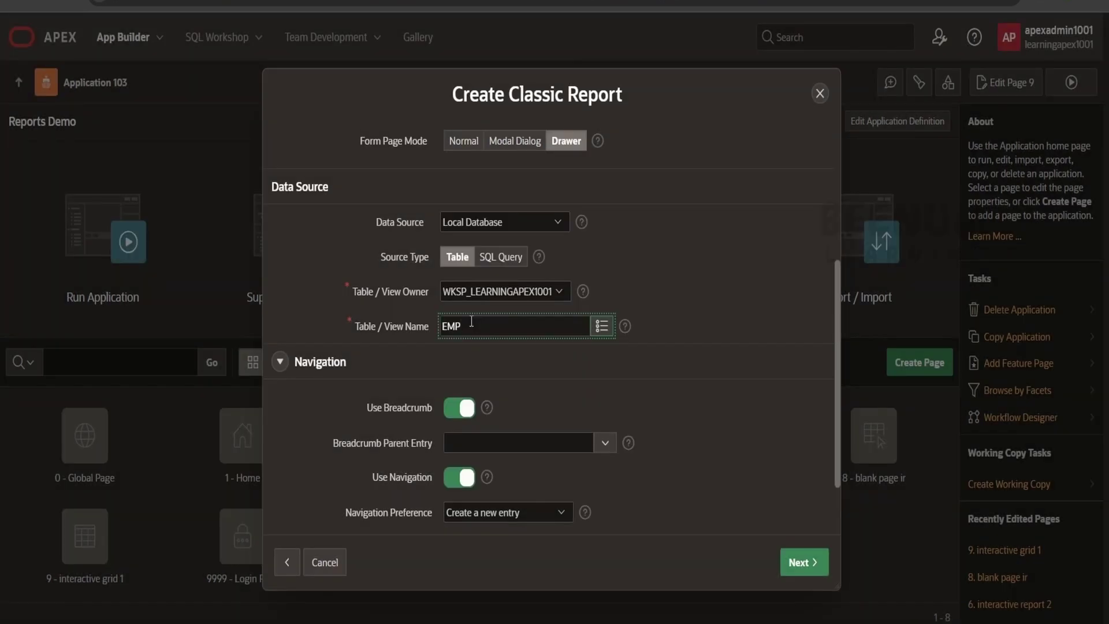
{"action": "scroll", "coordinate": [471, 321], "scroll_direction": "down", "scroll_amount": 2}
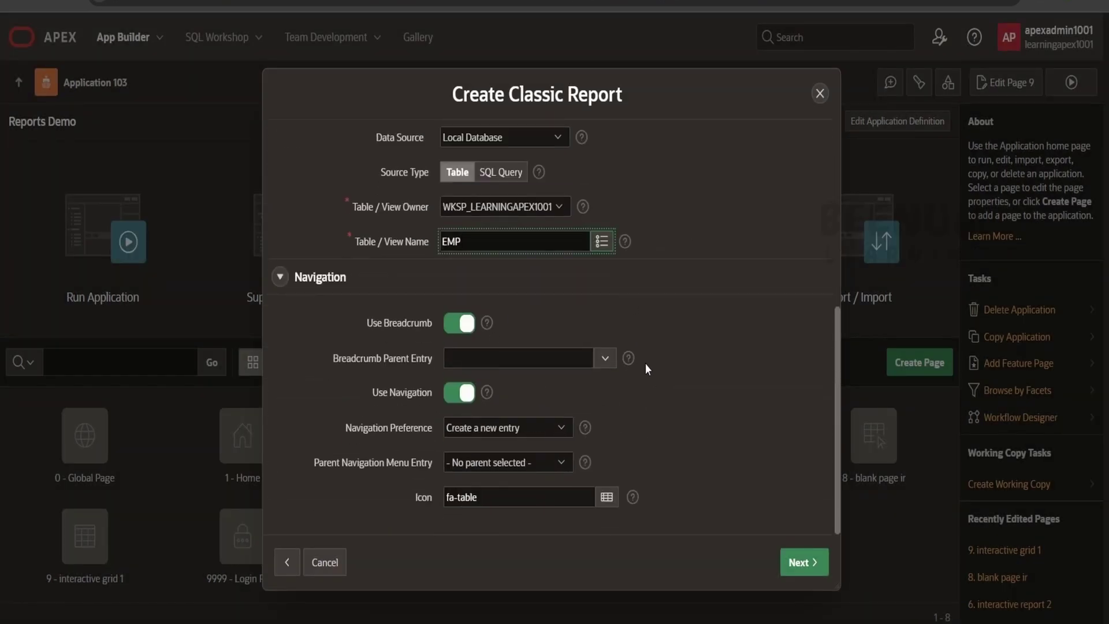
{"action": "left_click", "coordinate": [821, 573]}
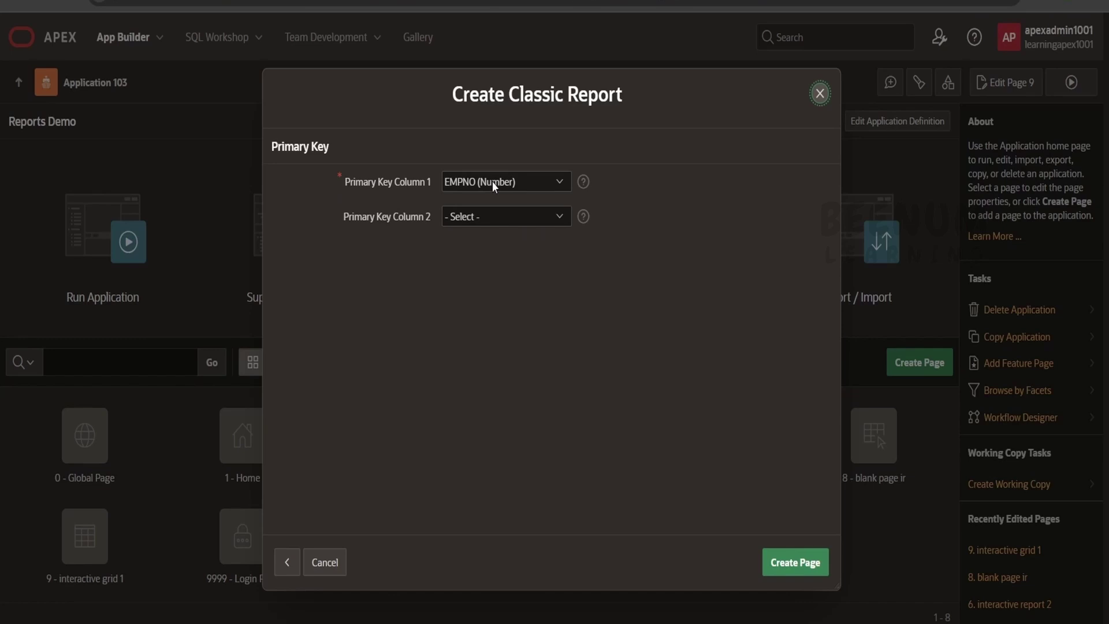
{"action": "left_click", "coordinate": [785, 565]}
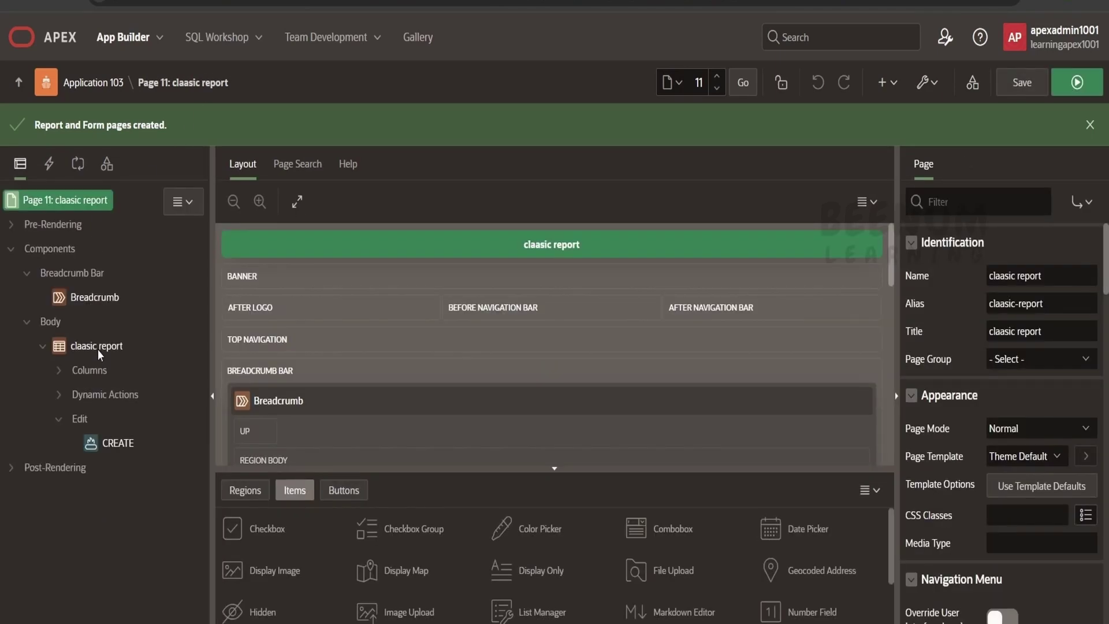
Select the claasic report region and examine its identification, source, order by and layout properties
{"action": "left_click", "coordinate": [98, 348]}
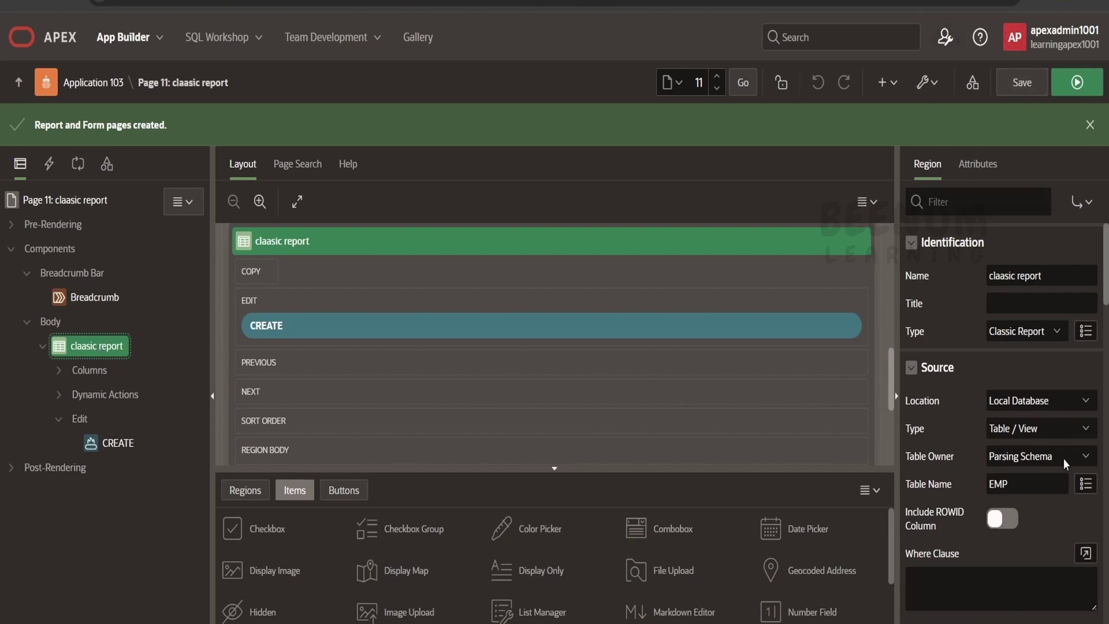
{"action": "scroll", "coordinate": [989, 433], "scroll_direction": "down", "scroll_amount": 10}
{"action": "scroll", "coordinate": [990, 433], "scroll_direction": "up", "scroll_amount": 6}
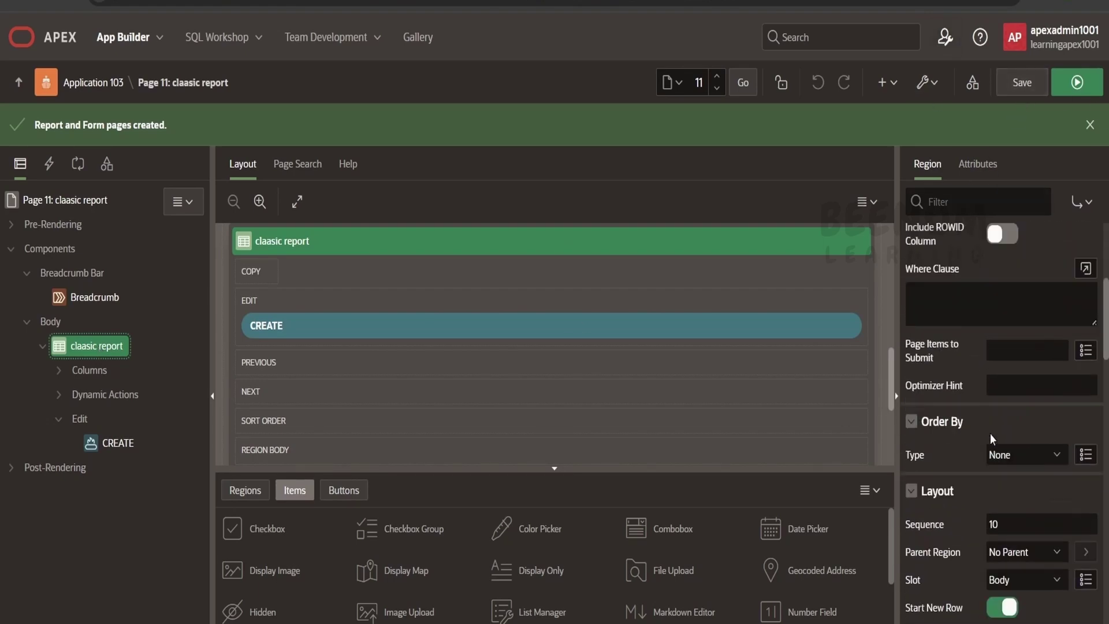
{"action": "scroll", "coordinate": [990, 433], "scroll_direction": "up", "scroll_amount": 3}
{"action": "scroll", "coordinate": [990, 434], "scroll_direction": "down", "scroll_amount": 3}
{"action": "scroll", "coordinate": [976, 409], "scroll_direction": "up", "scroll_amount": 3}
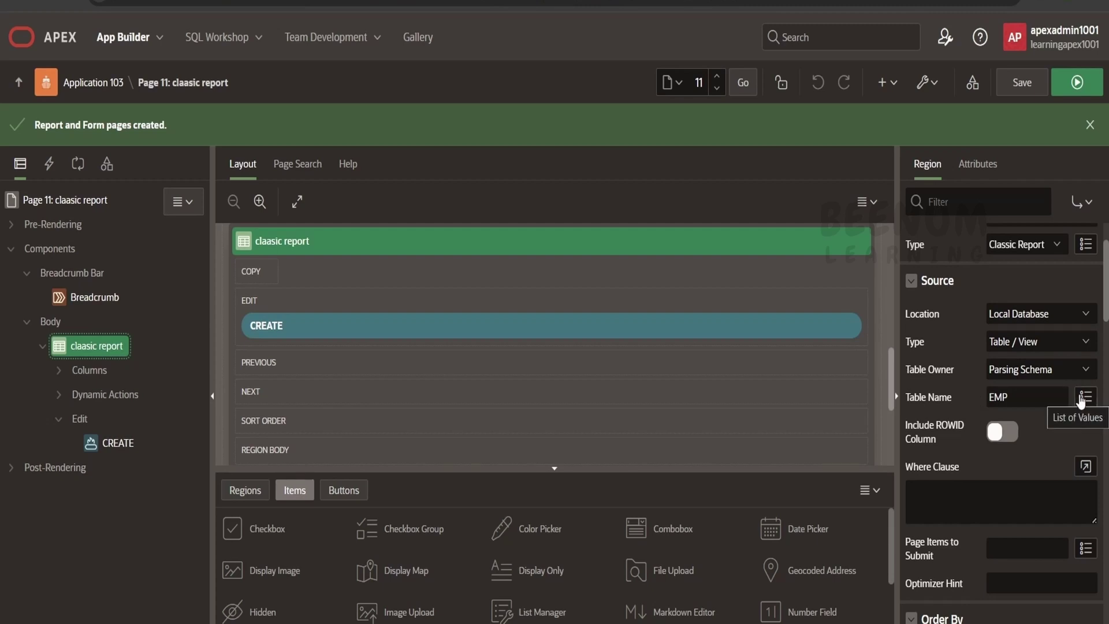
{"action": "scroll", "coordinate": [1077, 398], "scroll_direction": "up", "scroll_amount": 2}
{"action": "scroll", "coordinate": [1074, 398], "scroll_direction": "down", "scroll_amount": 3}
{"action": "scroll", "coordinate": [1074, 398], "scroll_direction": "up", "scroll_amount": 3}
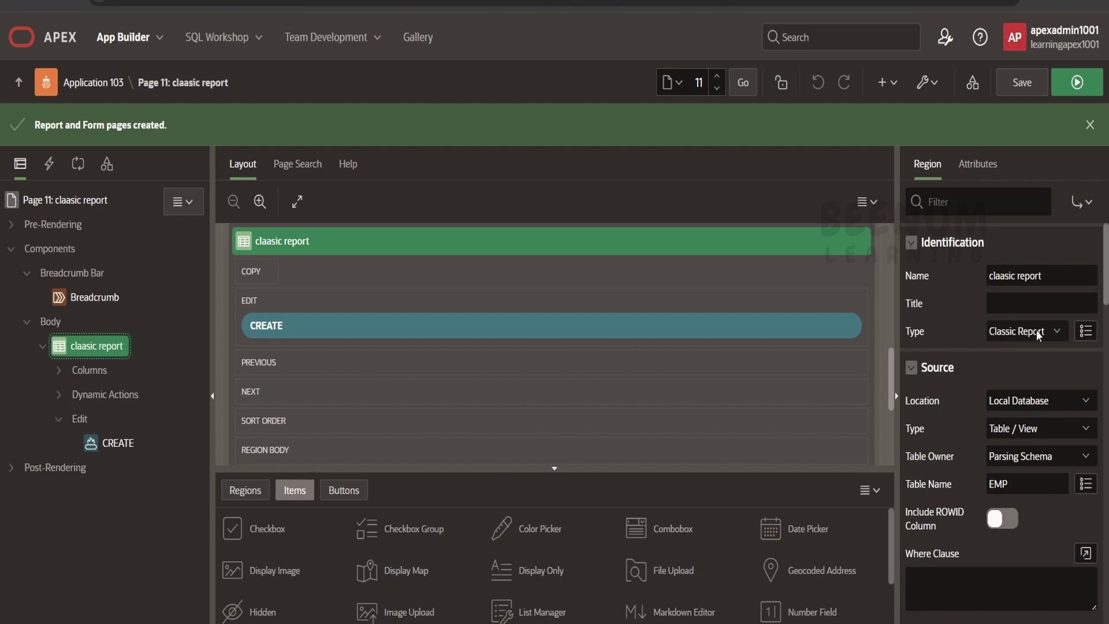
{"action": "scroll", "coordinate": [1061, 497], "scroll_direction": "down", "scroll_amount": 2}
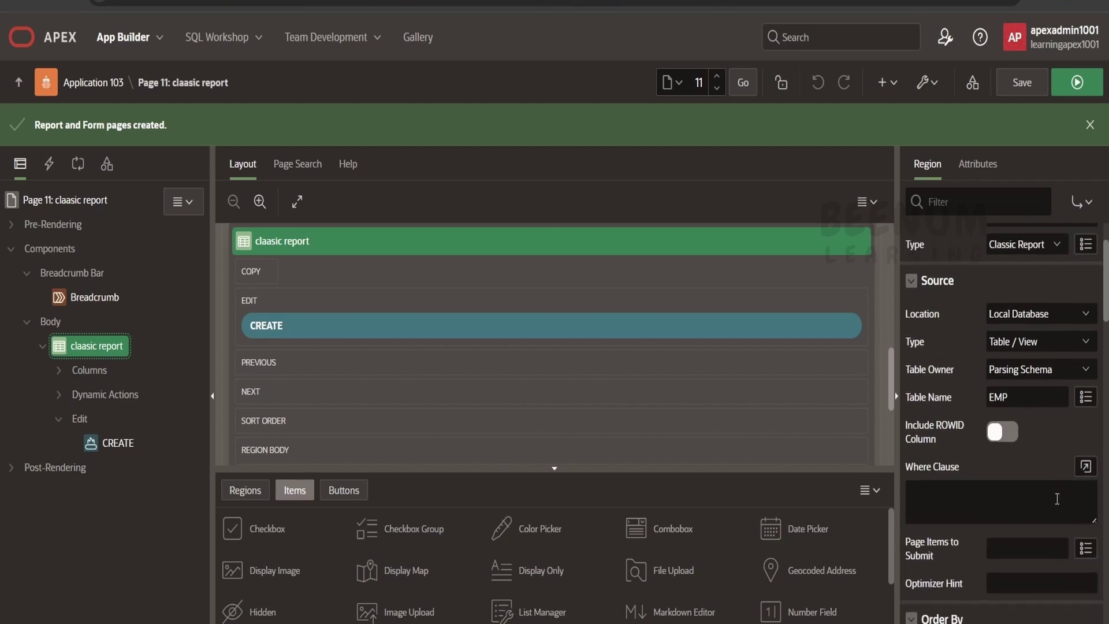
Examine the claasic report region's attributes for appearance, pagination, performance and messages
{"action": "left_click", "coordinate": [977, 164]}
{"action": "scroll", "coordinate": [983, 406], "scroll_direction": "down", "scroll_amount": 2}
{"action": "scroll", "coordinate": [984, 416], "scroll_direction": "down", "scroll_amount": 10}
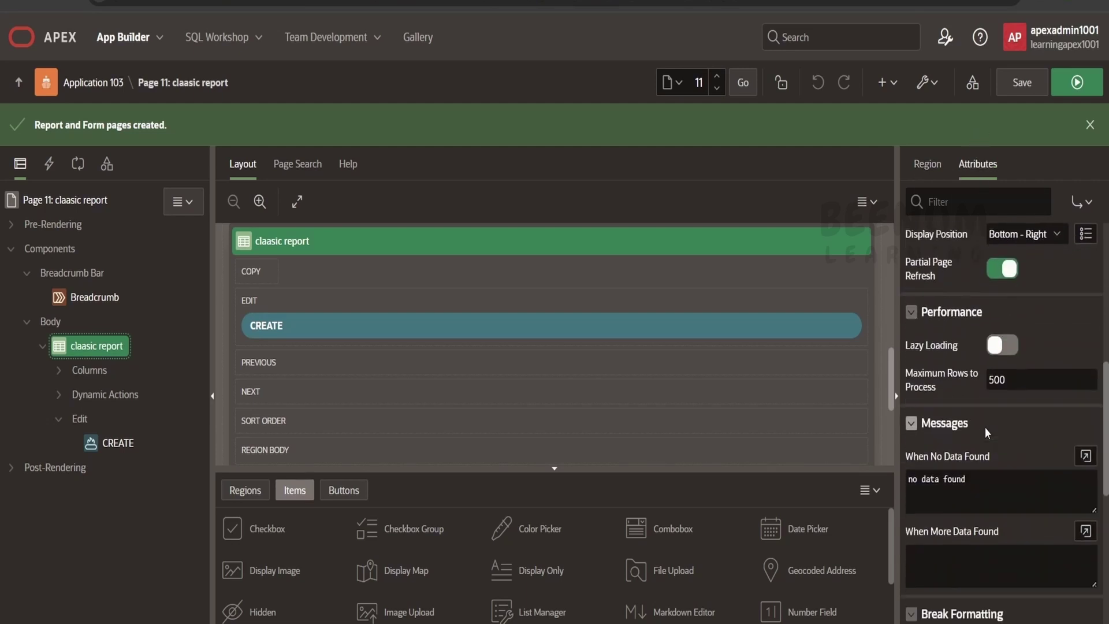
{"action": "scroll", "coordinate": [1028, 428], "scroll_direction": "up", "scroll_amount": 4}
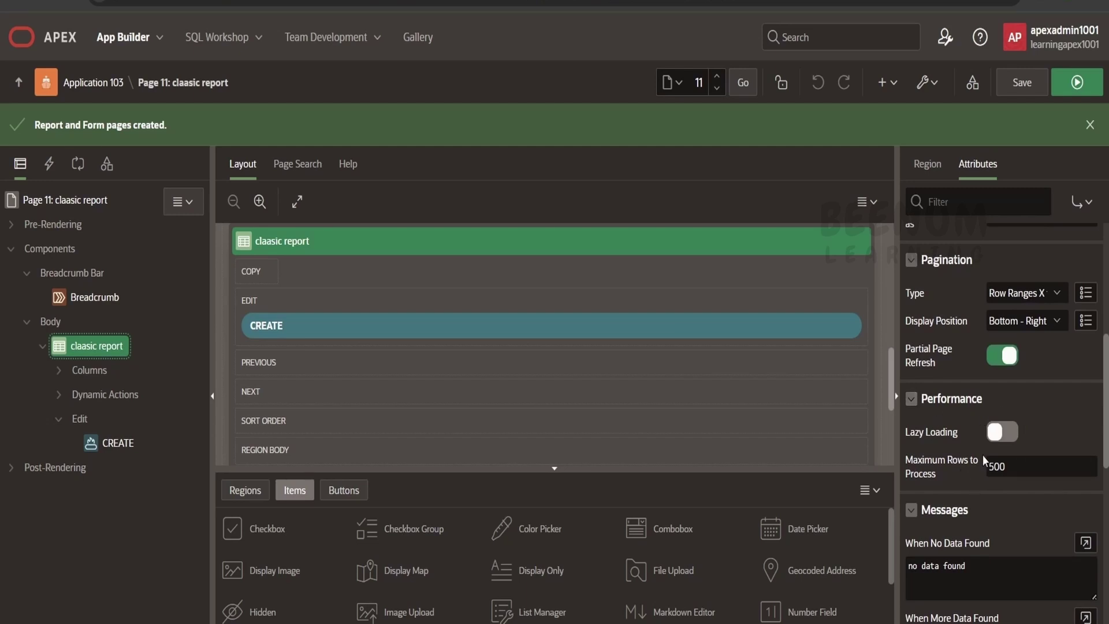
{"action": "scroll", "coordinate": [983, 450], "scroll_direction": "up", "scroll_amount": 6}
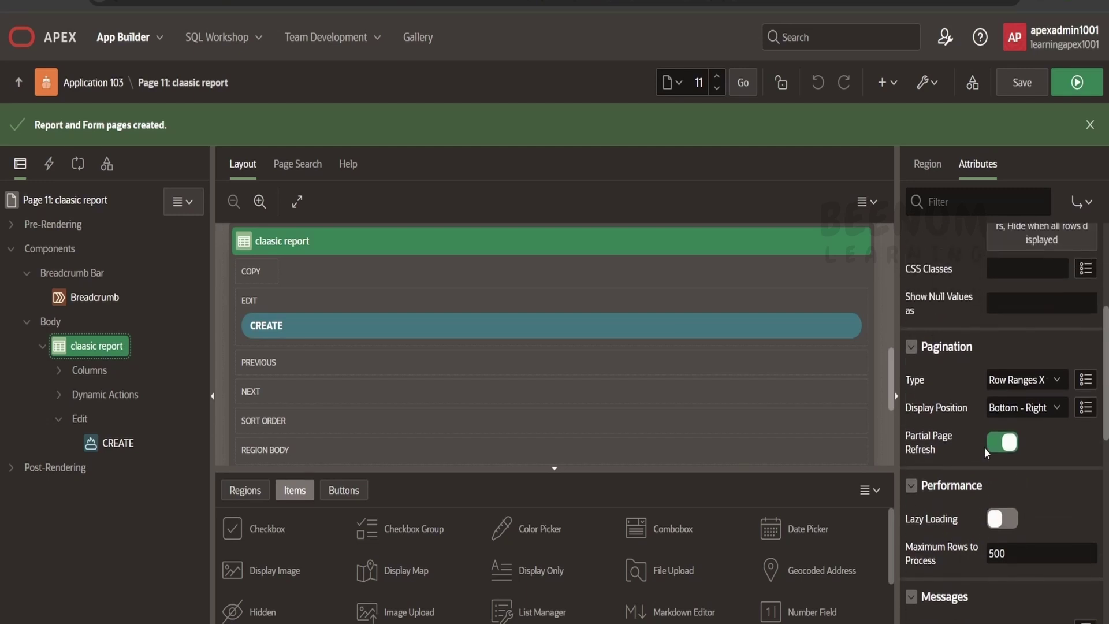
Run the classic report page and open the edit form for the second employee row
{"action": "left_click", "coordinate": [1080, 90]}
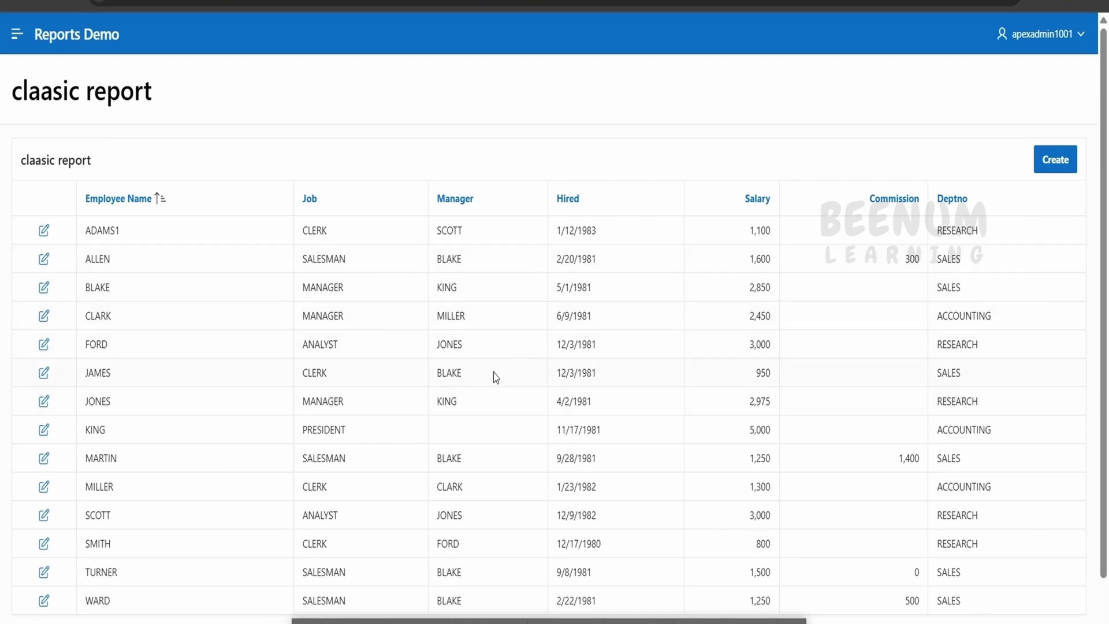
{"action": "double_click", "coordinate": [413, 254]}
{"action": "left_click", "coordinate": [43, 261]}
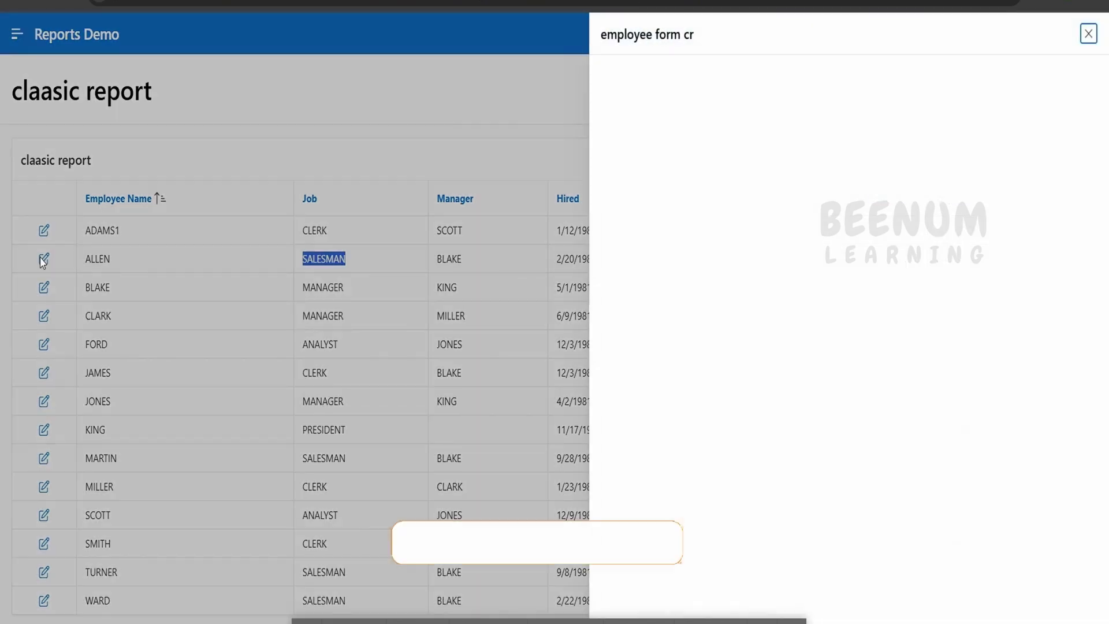